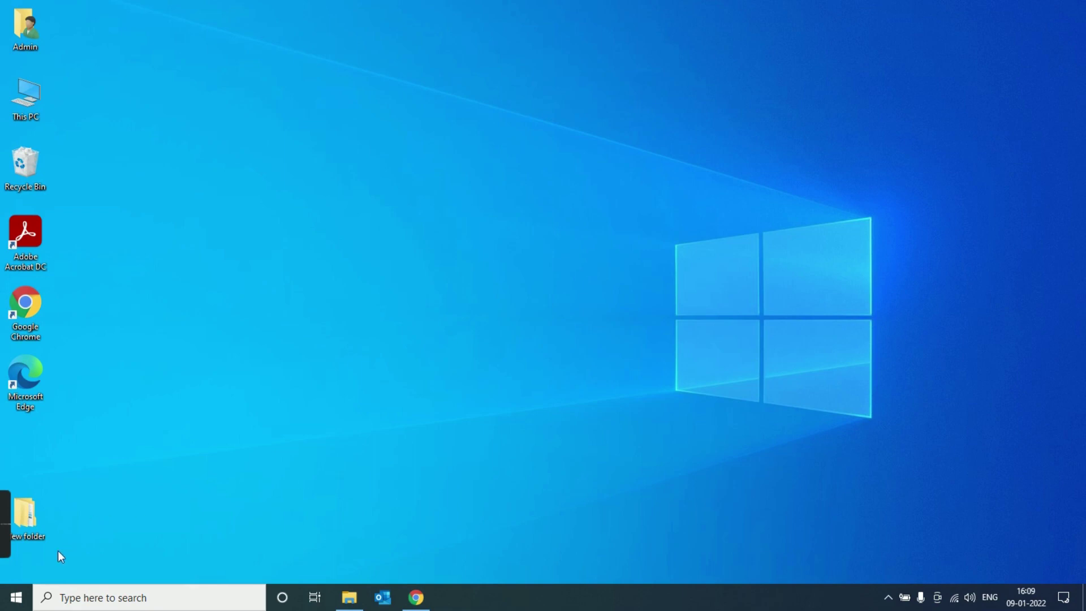
Step: Open the Windows Temp folder with the Run command "temp" and grant permanent access to it
{"action": "right_click", "coordinate": [23, 597]}
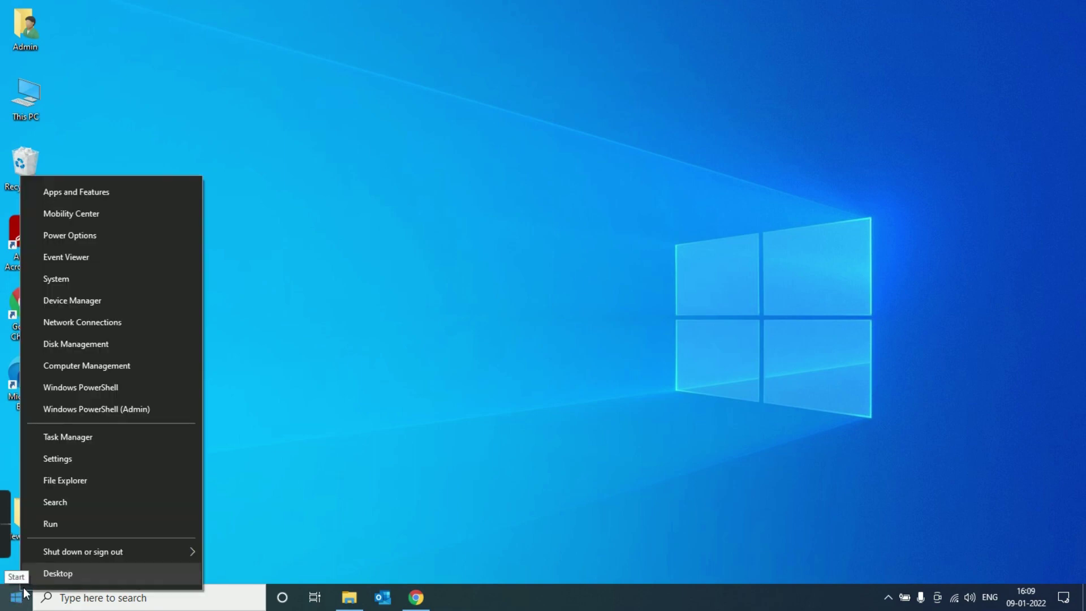
{"action": "left_click", "coordinate": [161, 524]}
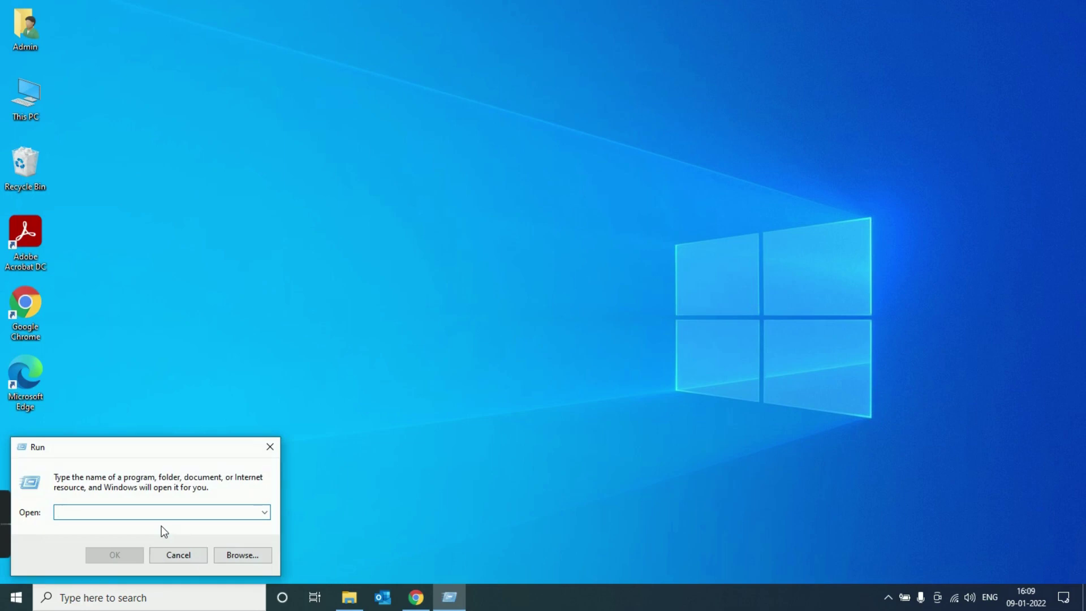
{"action": "type", "text": "tem"}
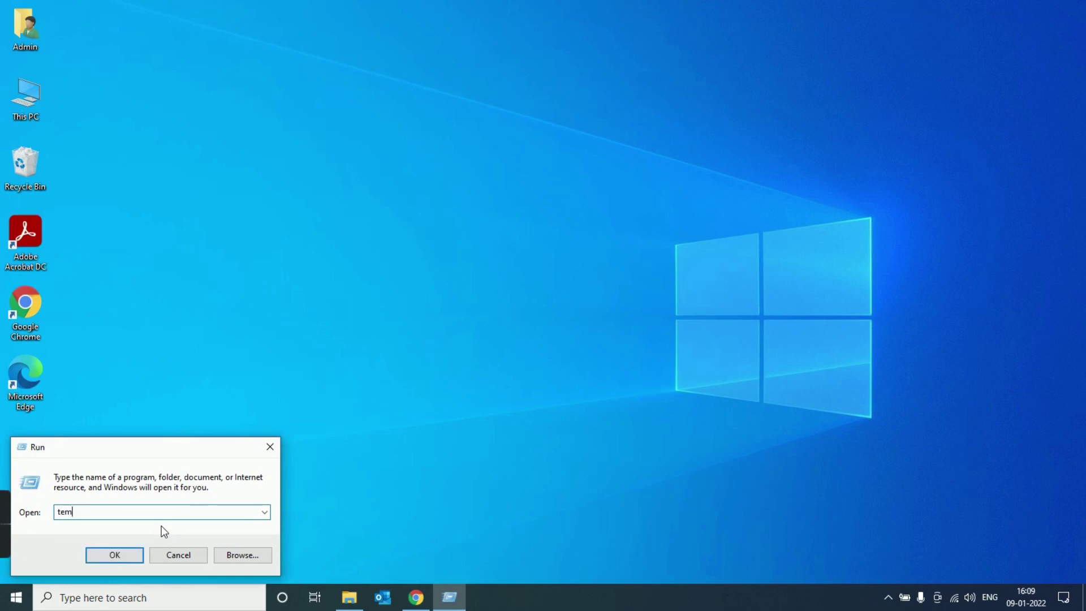
{"action": "type", "text": "p"}
{"action": "left_click", "coordinate": [129, 558]}
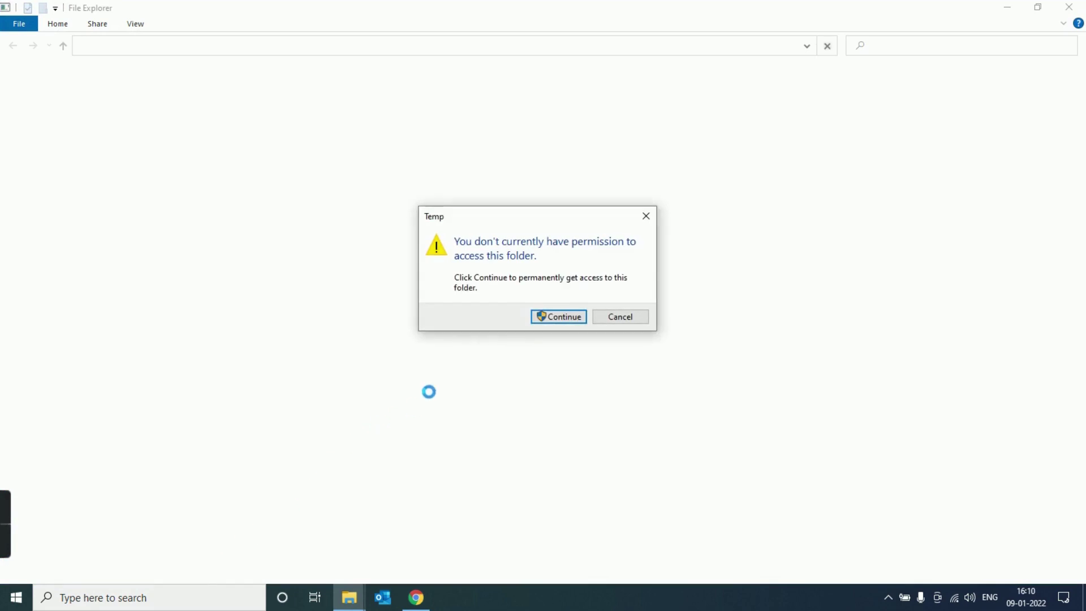
{"action": "left_click", "coordinate": [553, 318]}
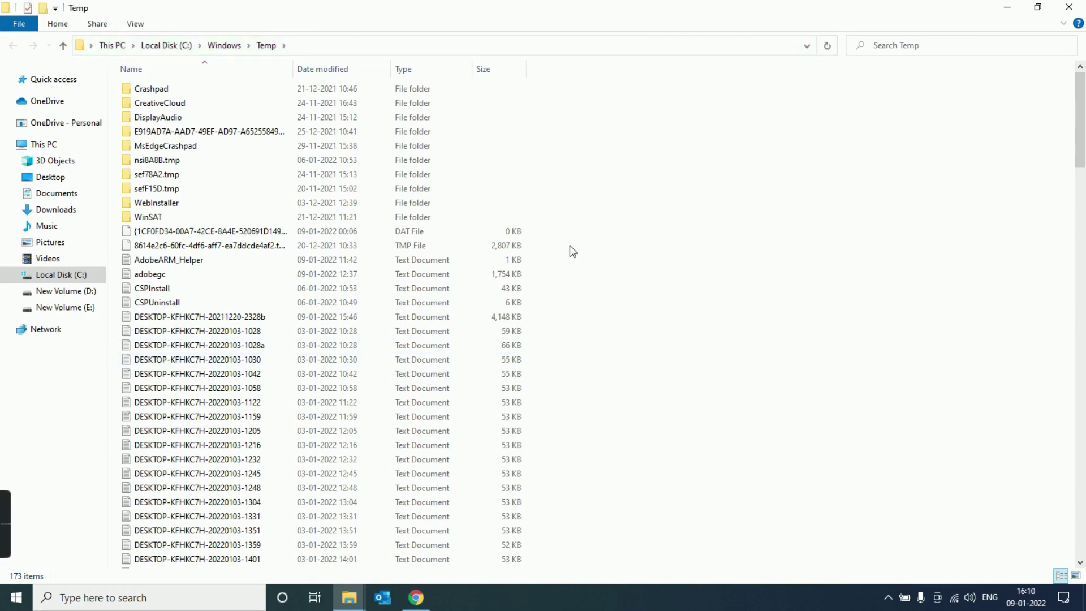
Step: Permanently delete everything in the Windows Temp folder with administrator permission, skipping all files in use, and close the folder
{"action": "key", "text": "ctrl+a"}
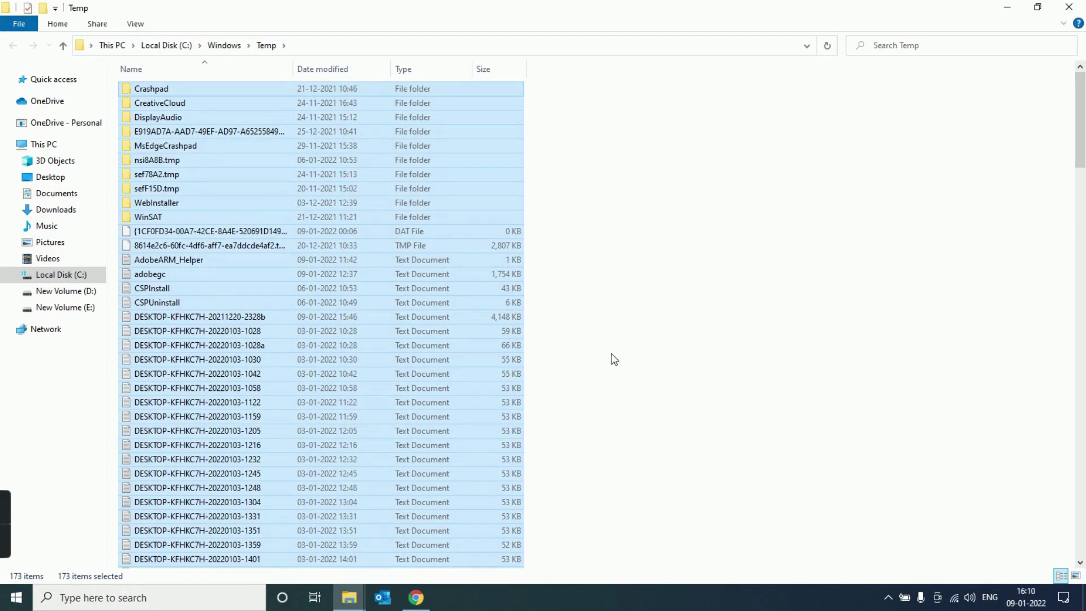
{"action": "key", "text": "shift+Delete"}
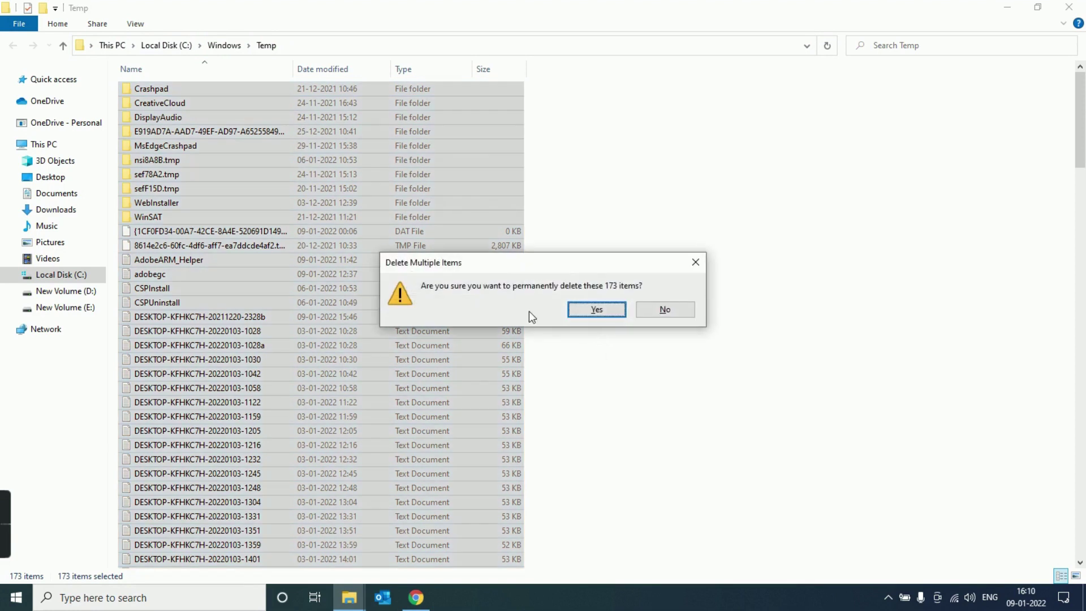
{"action": "left_click", "coordinate": [598, 310]}
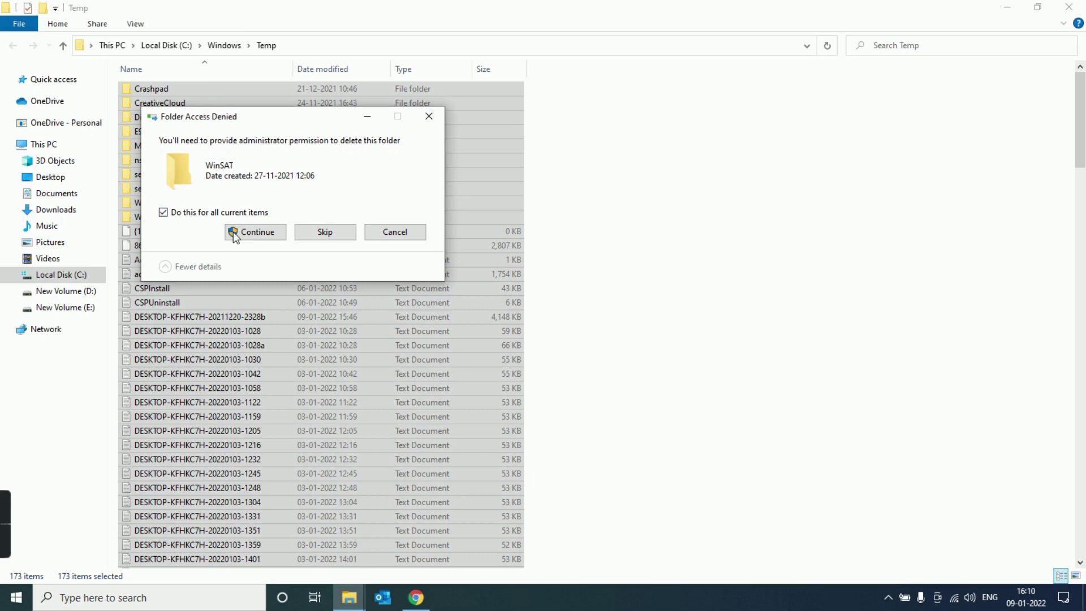
{"action": "left_click", "coordinate": [247, 233]}
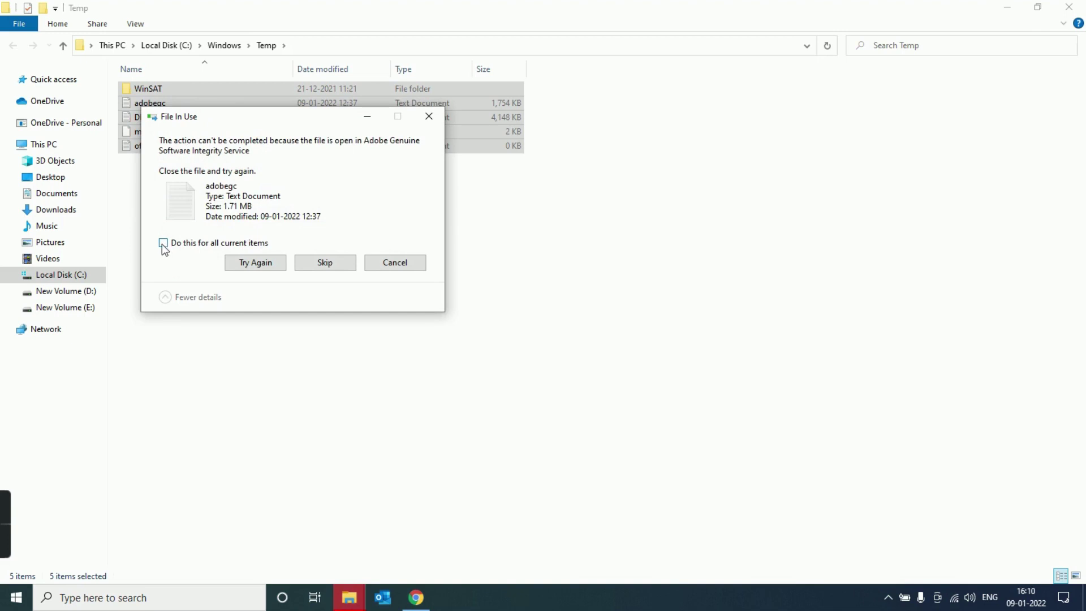
{"action": "left_click", "coordinate": [163, 244]}
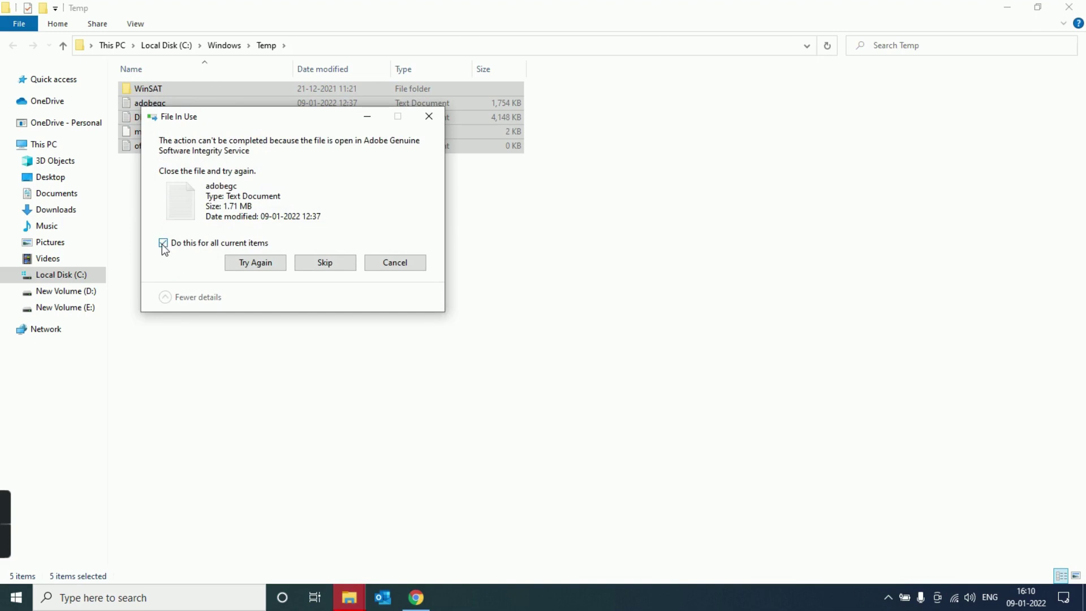
{"action": "left_click", "coordinate": [314, 267]}
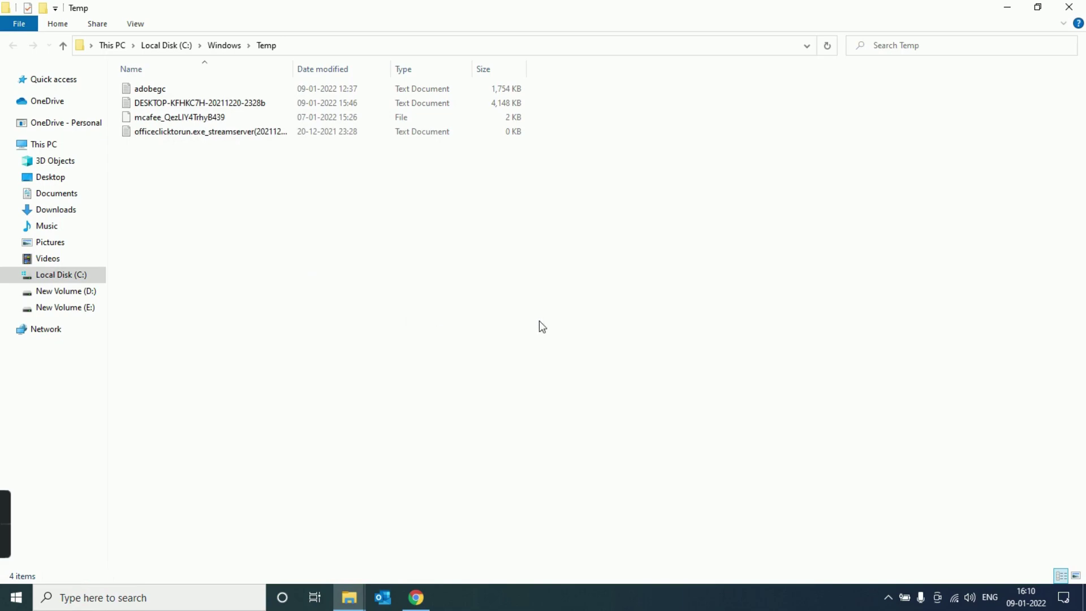
{"action": "left_click", "coordinate": [1068, 7]}
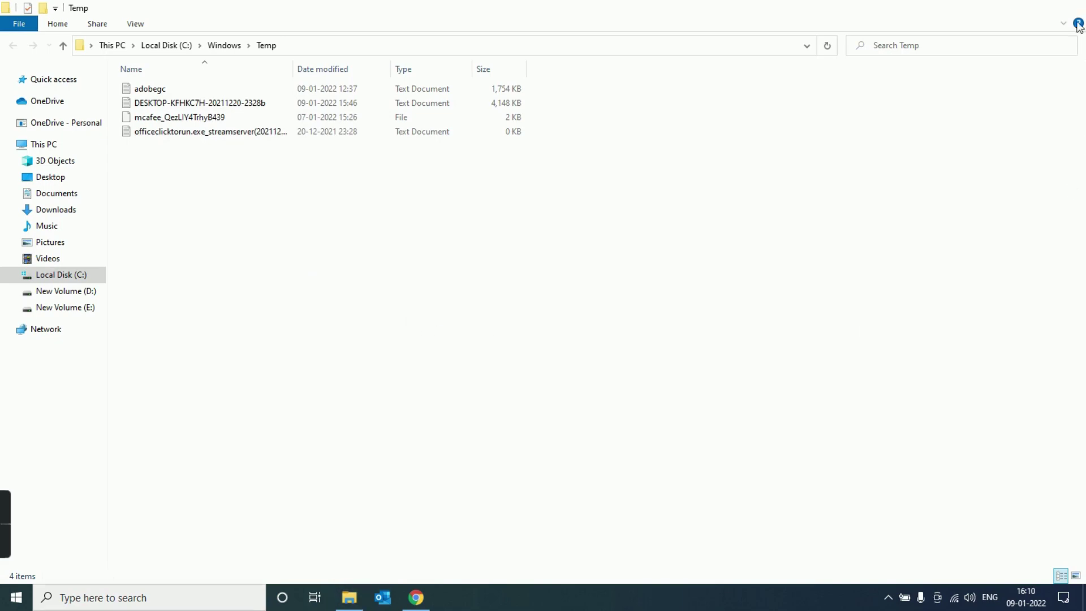
Step: Open the user profile's local Temp folder with the Run command "%temp%"
{"action": "right_click", "coordinate": [26, 593]}
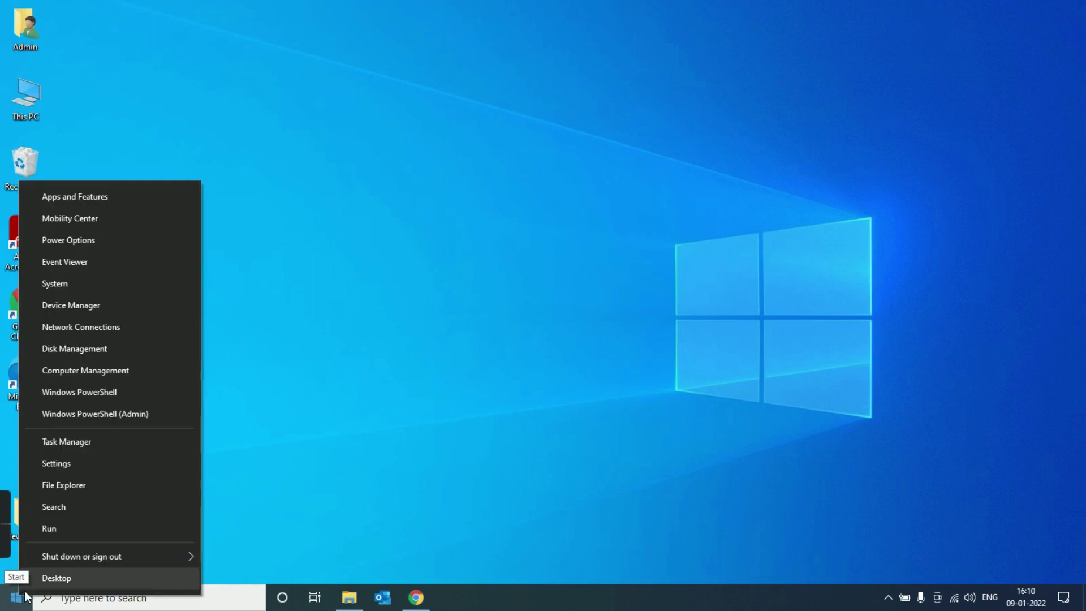
{"action": "left_click", "coordinate": [80, 527]}
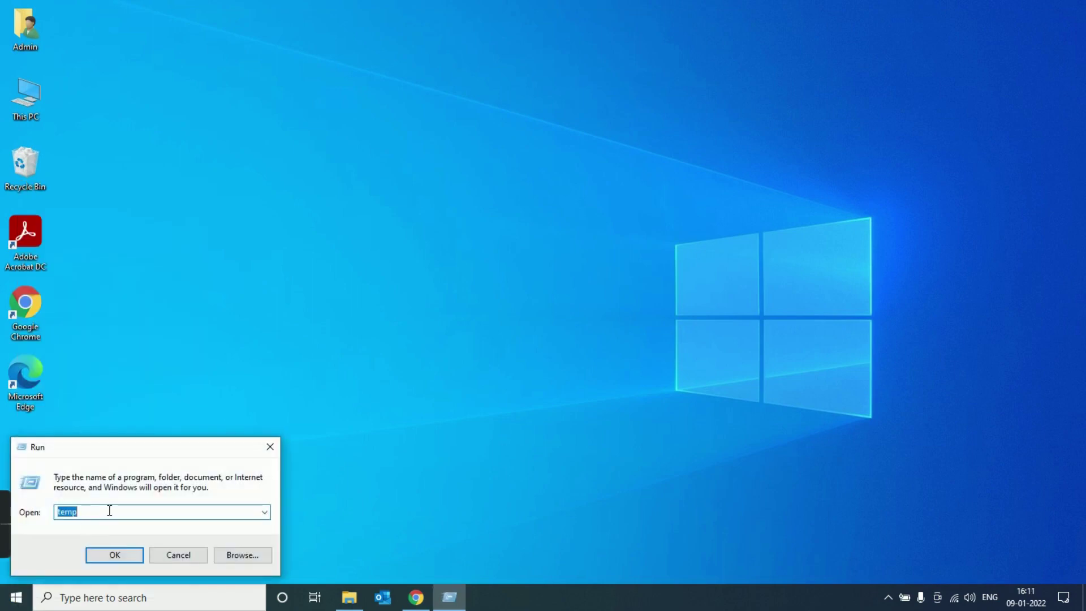
{"action": "key", "text": "BackSpace"}
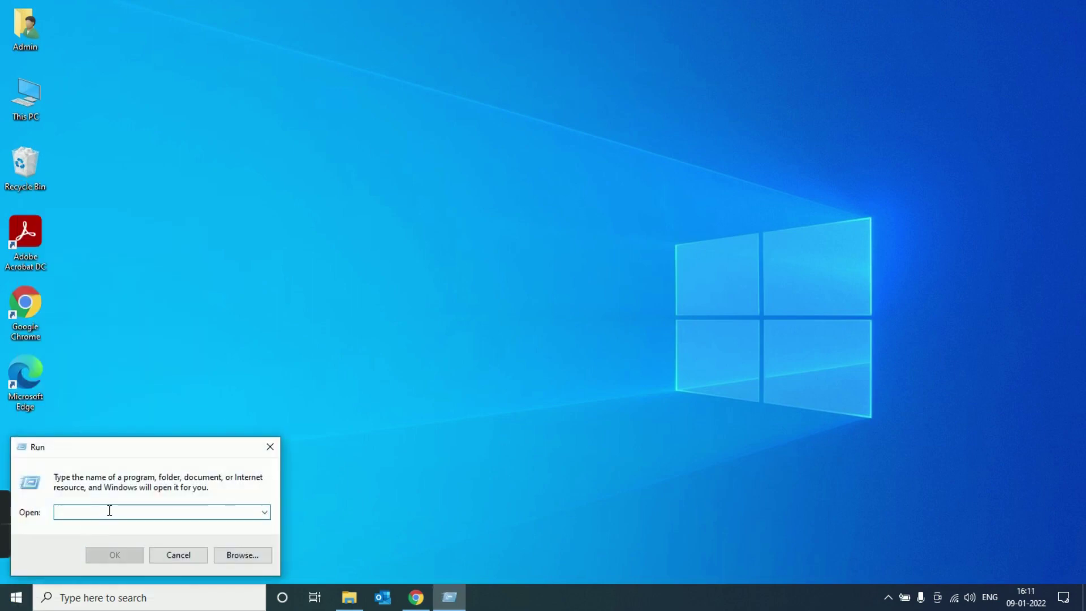
{"action": "type", "text": "%te"}
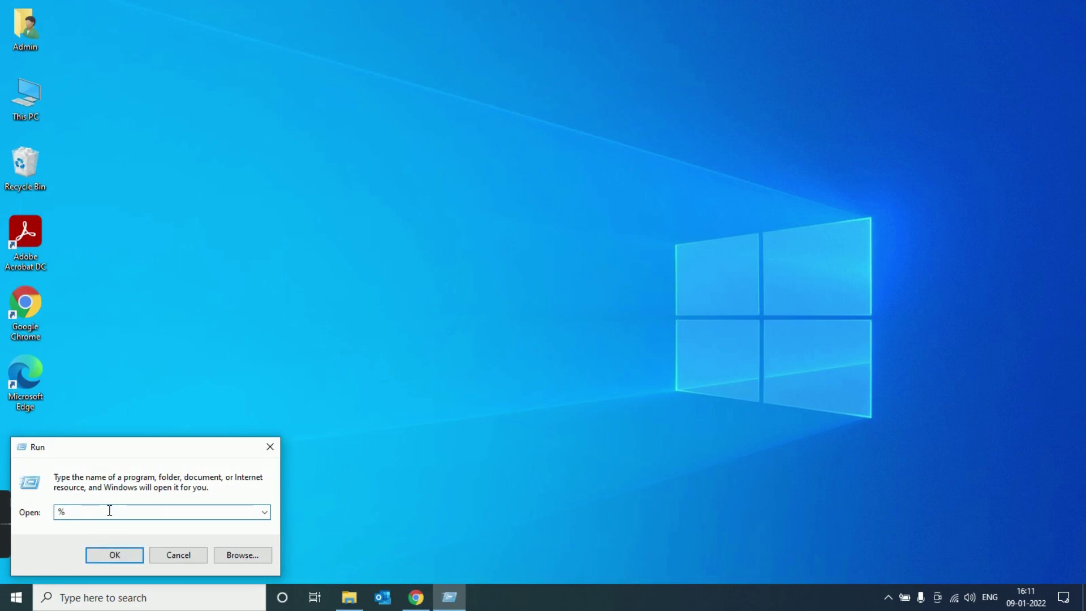
{"action": "type", "text": "mp%"}
{"action": "left_click", "coordinate": [115, 556]}
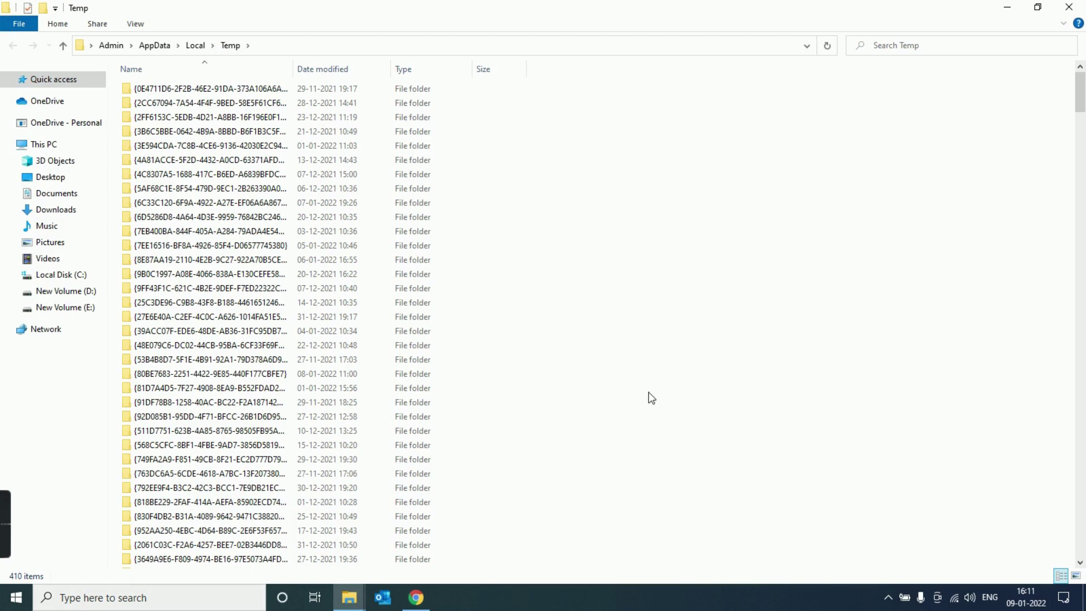
Step: Permanently delete all items in the user's Temp folder, granting administrator permission for all current items
{"action": "key", "text": "ctrl+a"}
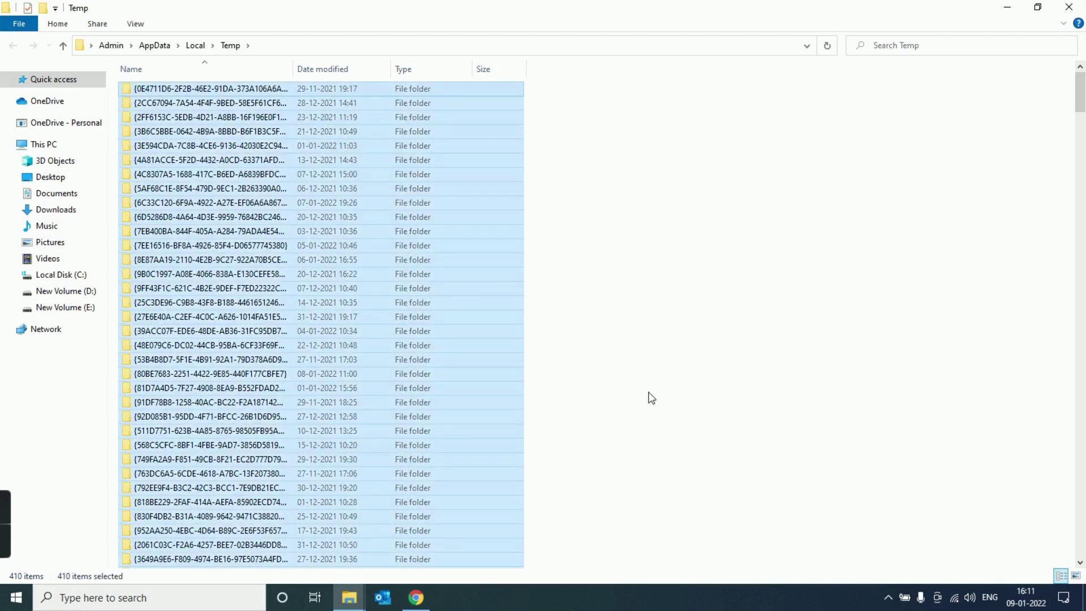
{"action": "key", "text": "shift+Delete"}
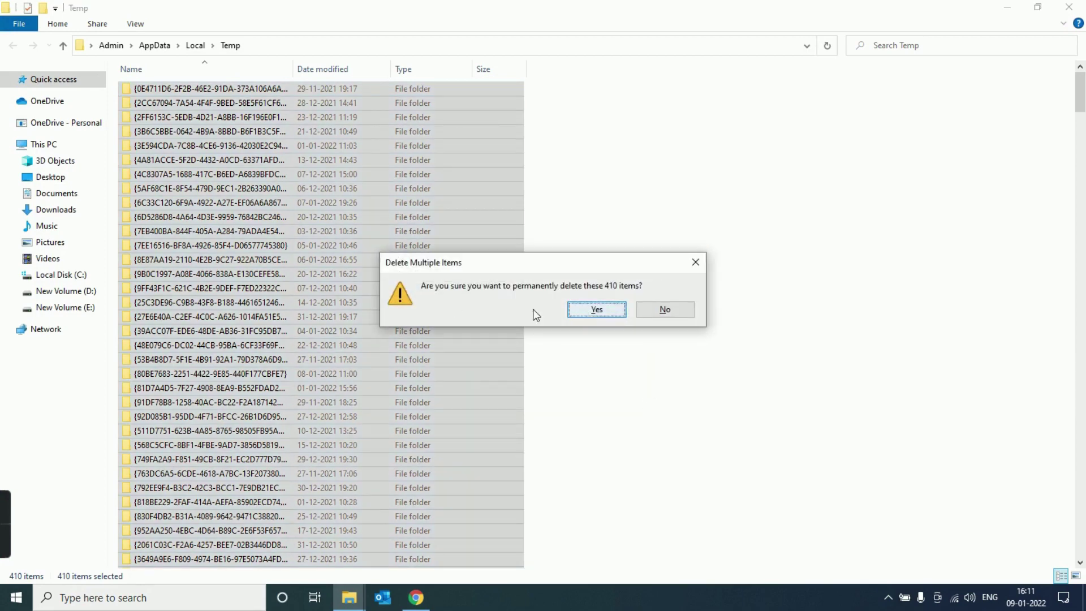
{"action": "left_click", "coordinate": [602, 316]}
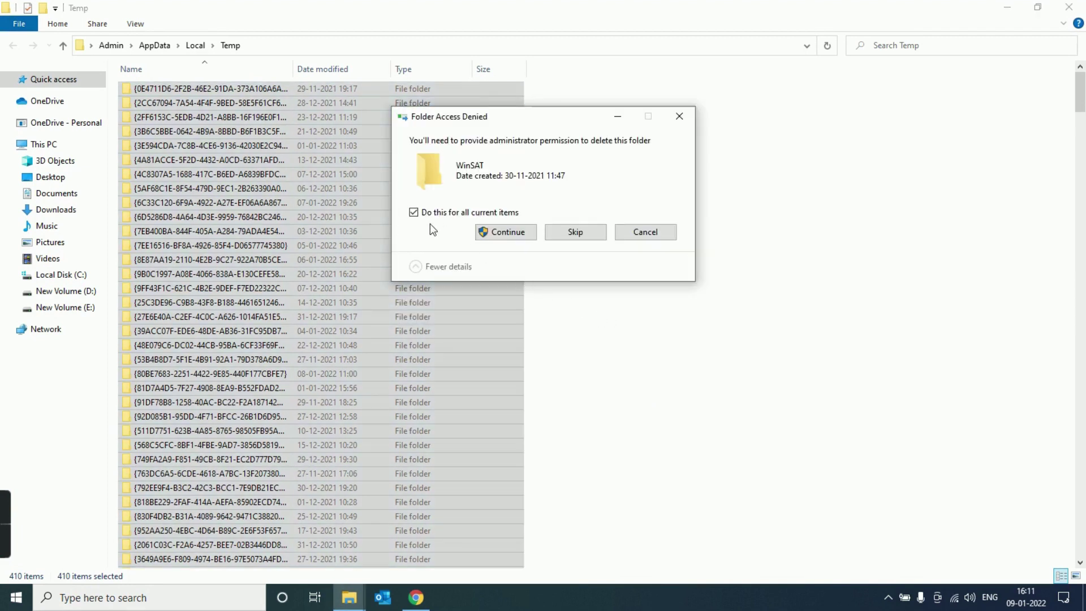
{"action": "left_click", "coordinate": [414, 212]}
{"action": "left_click", "coordinate": [413, 213]}
{"action": "left_click", "coordinate": [496, 233]}
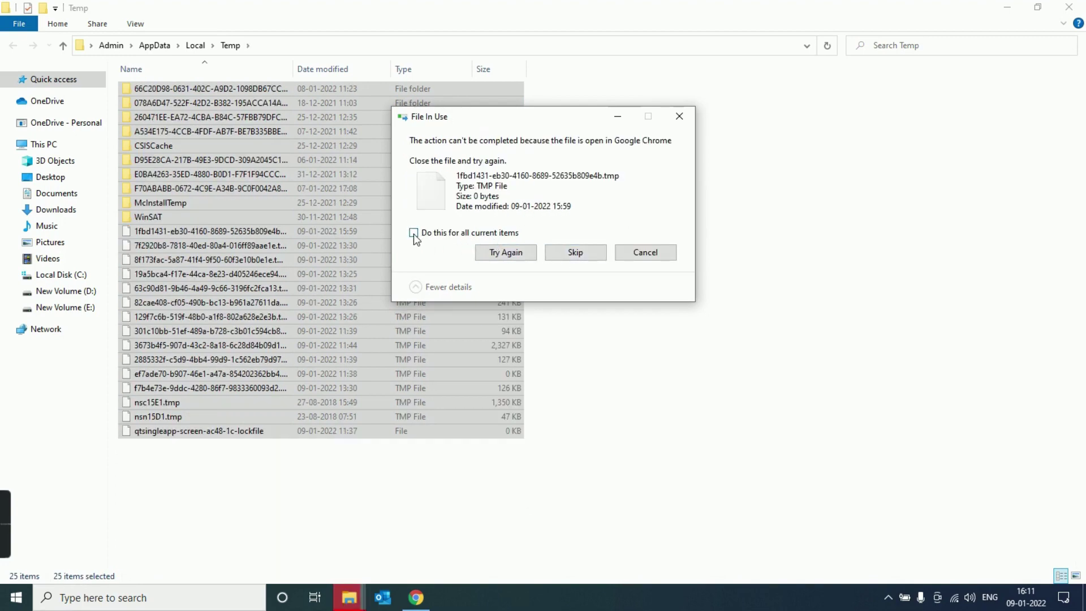
Step: Skip the file open in Google Chrome and all items that require permission, and close the Temp folder
{"action": "left_click", "coordinate": [568, 255]}
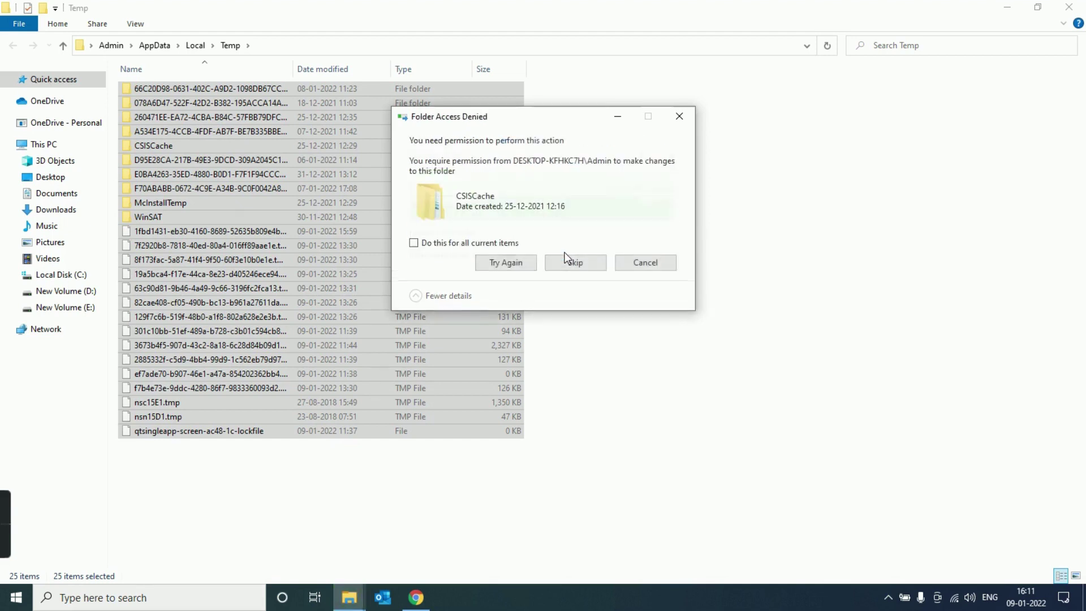
{"action": "left_click", "coordinate": [413, 242]}
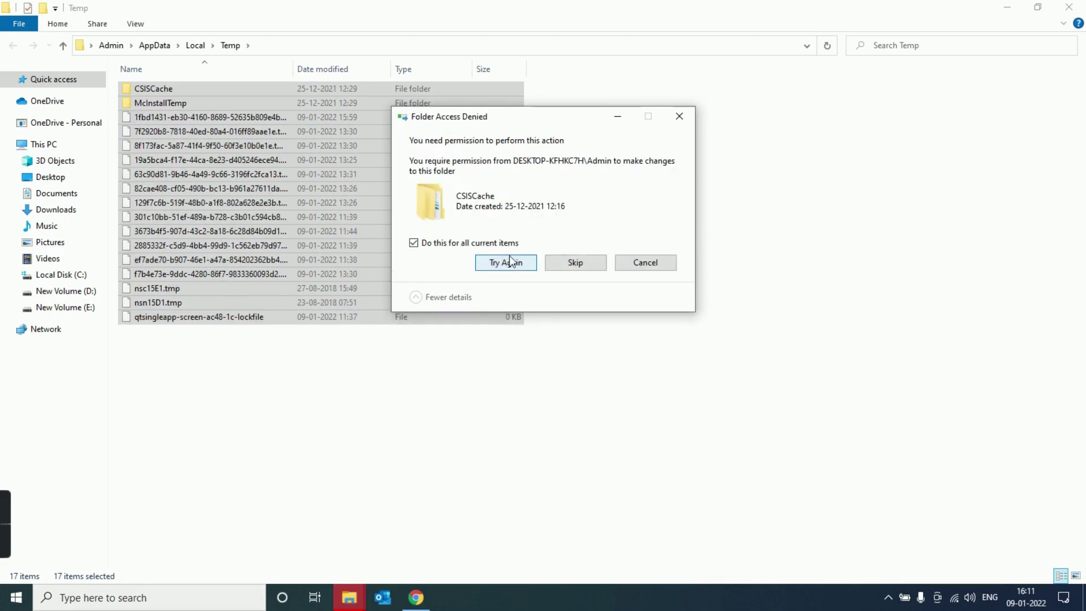
{"action": "left_click", "coordinate": [558, 268]}
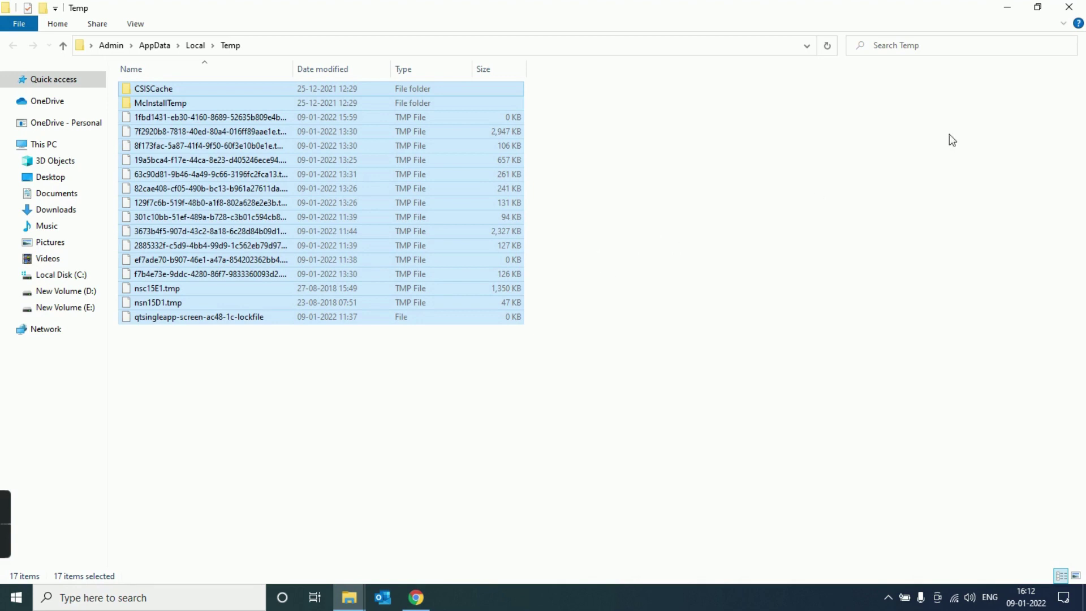
{"action": "left_click", "coordinate": [1069, 8]}
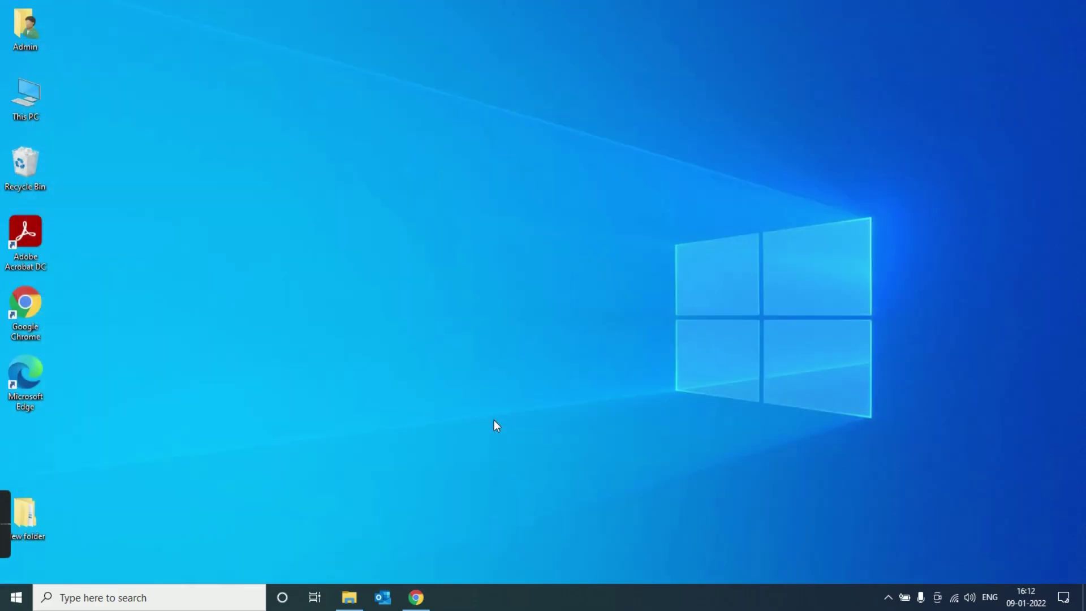
Step: Open the Windows Prefetch folder with the Run command "prefetch" and grant permanent access to it
{"action": "right_click", "coordinate": [27, 601]}
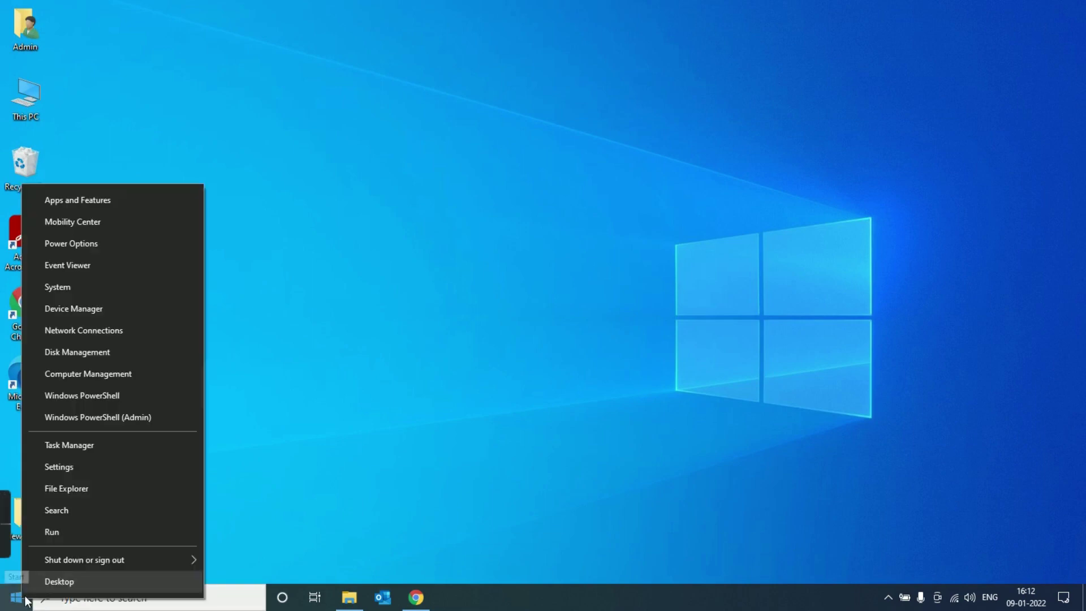
{"action": "left_click", "coordinate": [87, 534]}
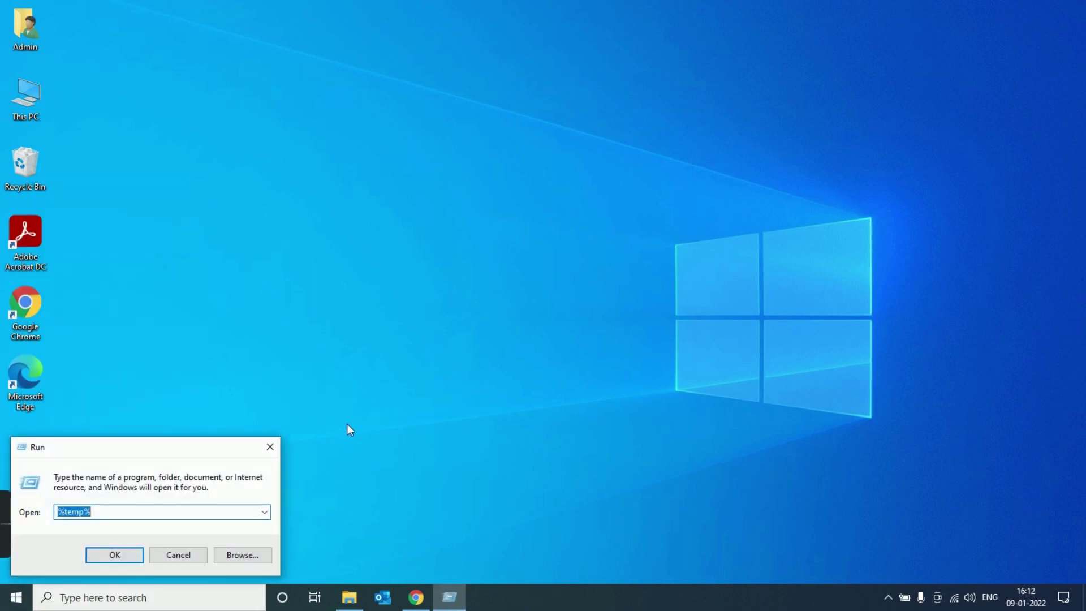
{"action": "key", "text": "BackSpace"}
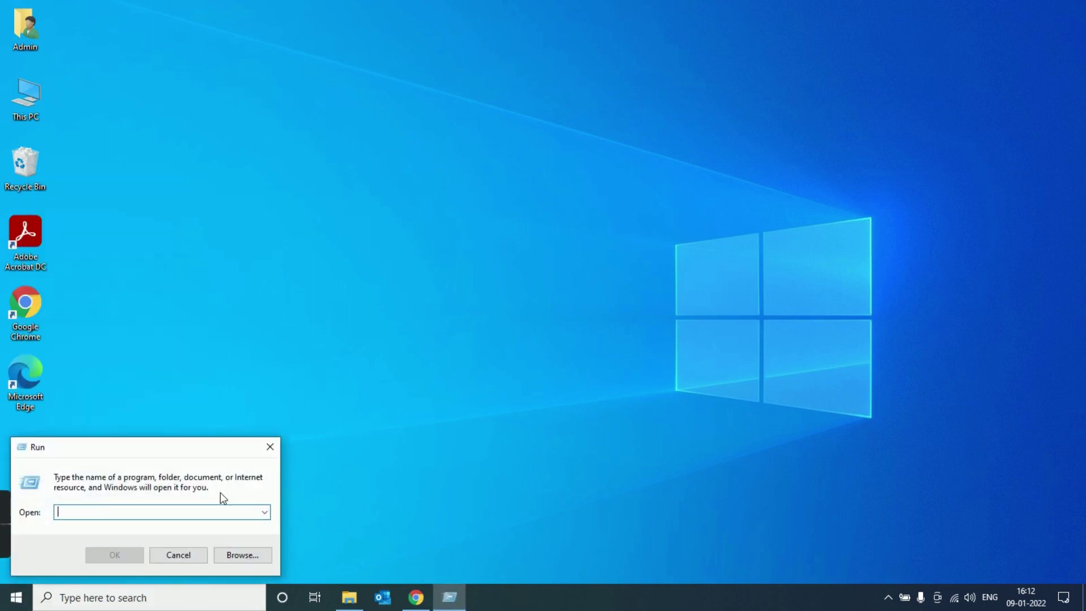
{"action": "type", "text": "prefetc"}
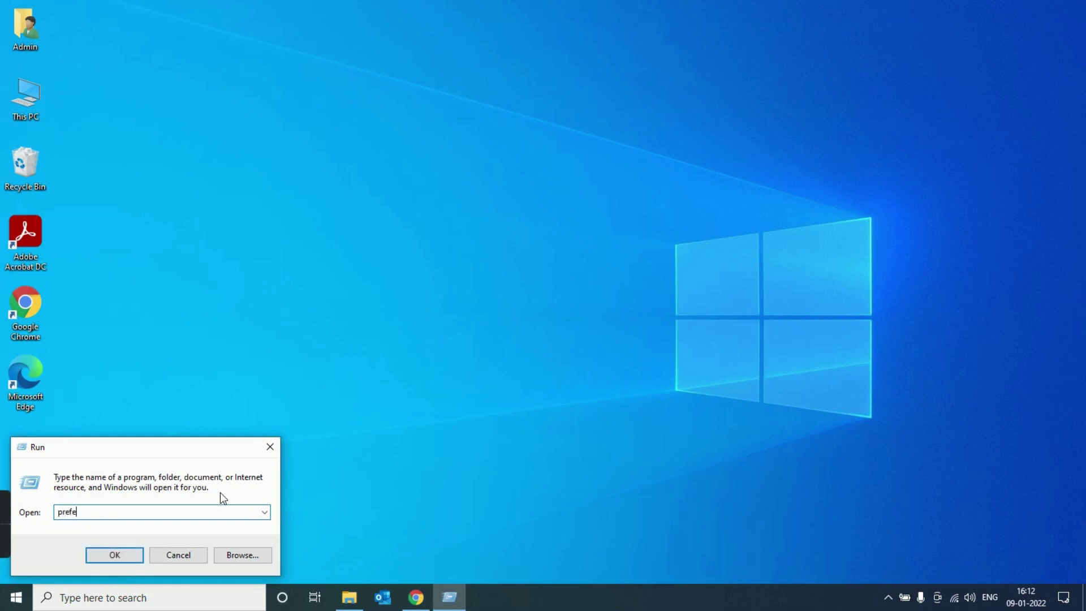
{"action": "type", "text": "h"}
{"action": "left_click", "coordinate": [116, 556]}
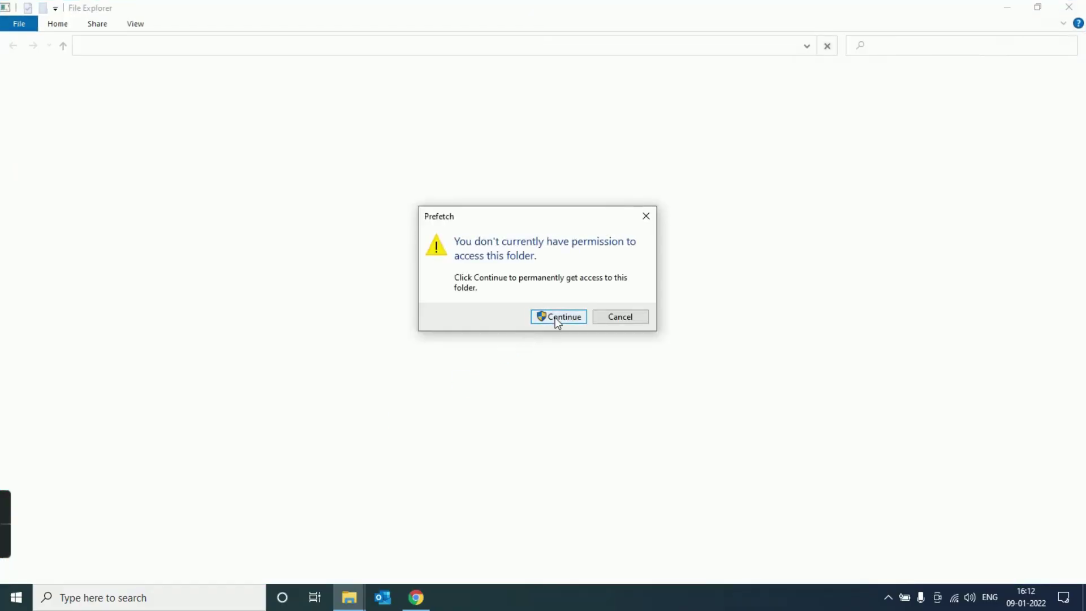
{"action": "left_click", "coordinate": [555, 318]}
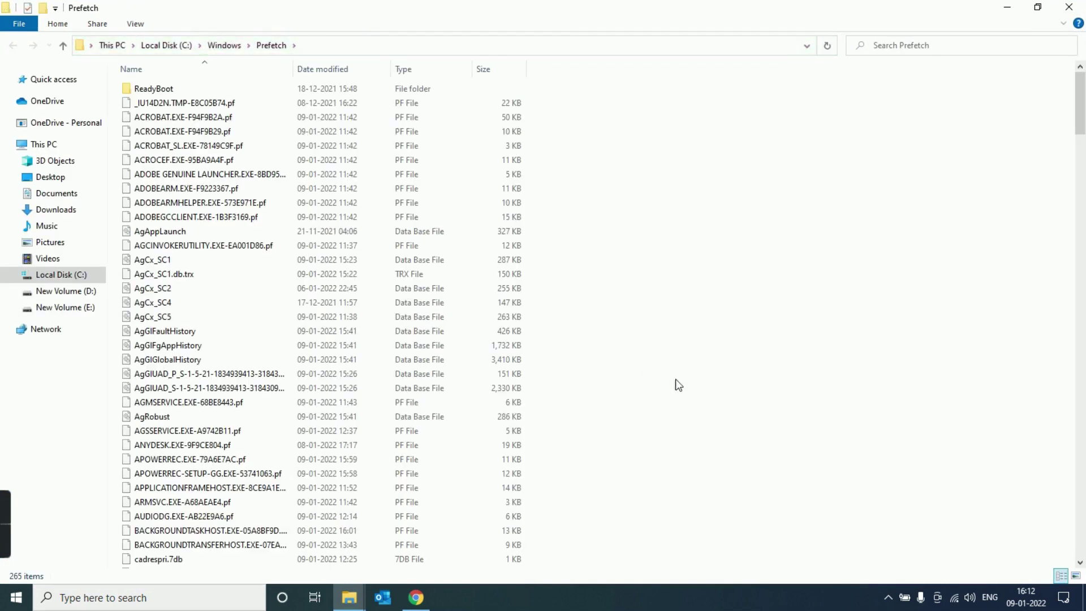
Step: Permanently delete all items in the Prefetch folder, skipping all files in use by SysMain, and close the folder
{"action": "key", "text": "ctrl+a"}
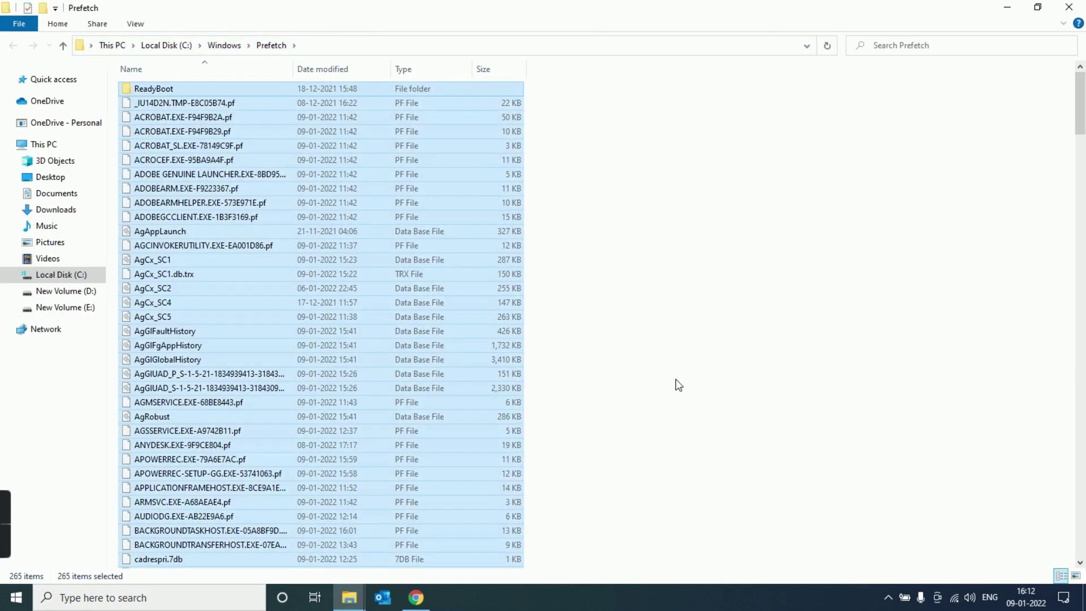
{"action": "key", "text": "shift+Delete"}
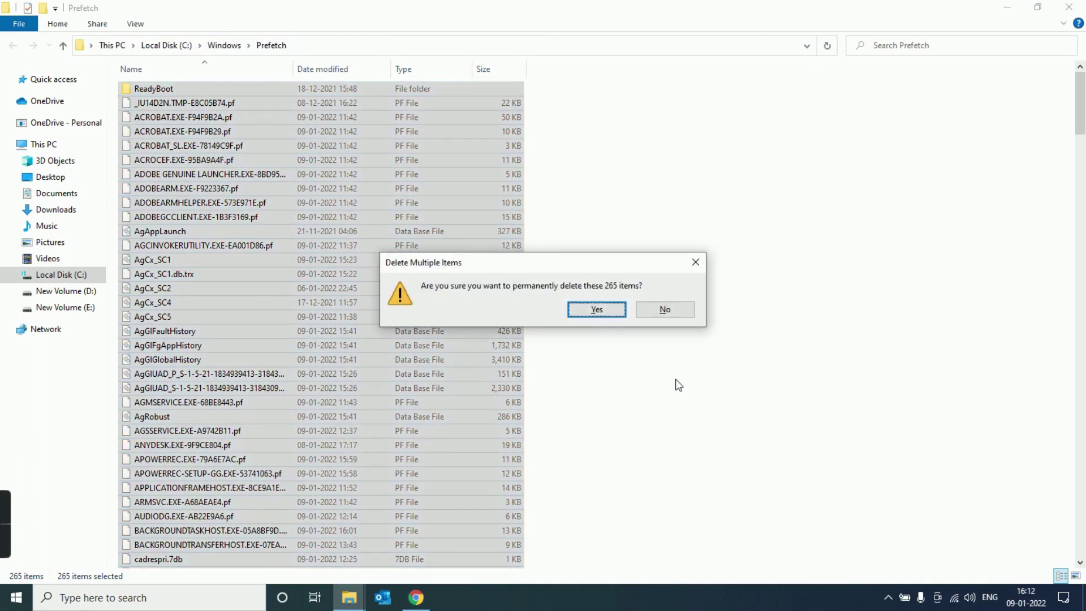
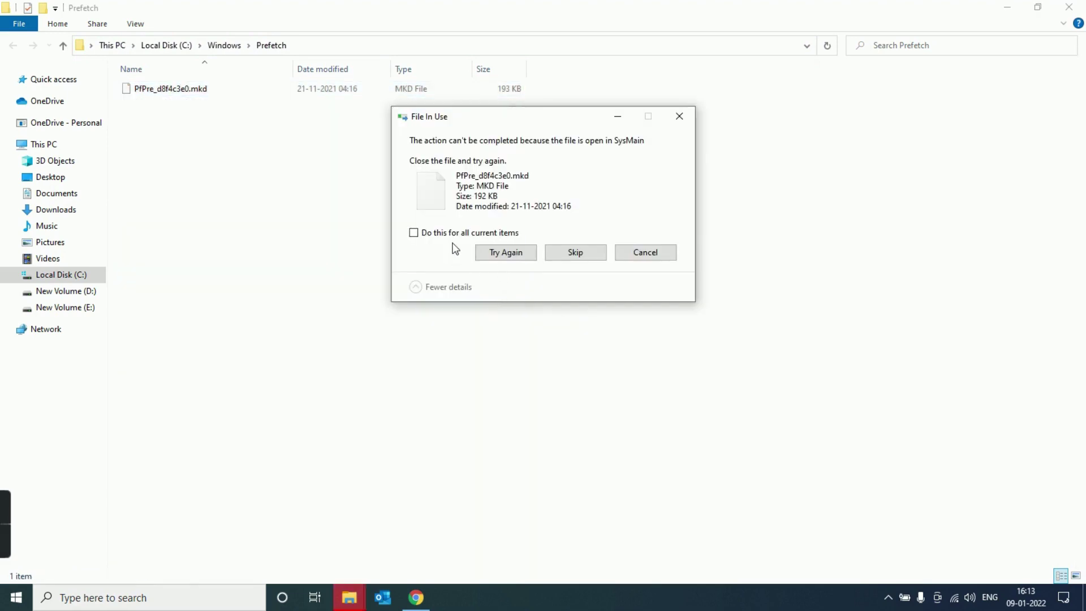
{"action": "left_click", "coordinate": [457, 239]}
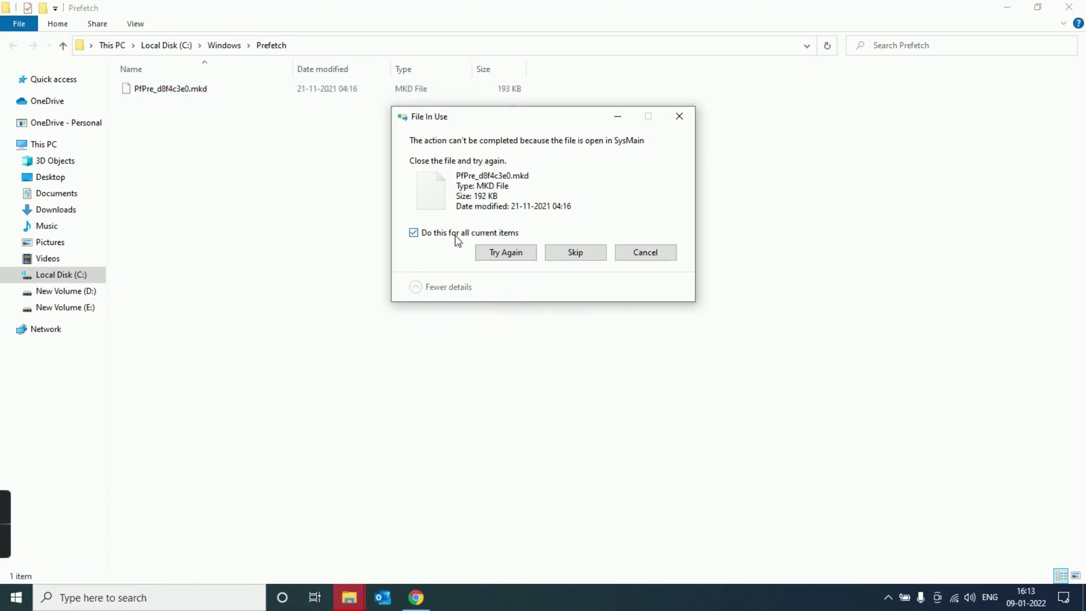
{"action": "left_click", "coordinate": [557, 253]}
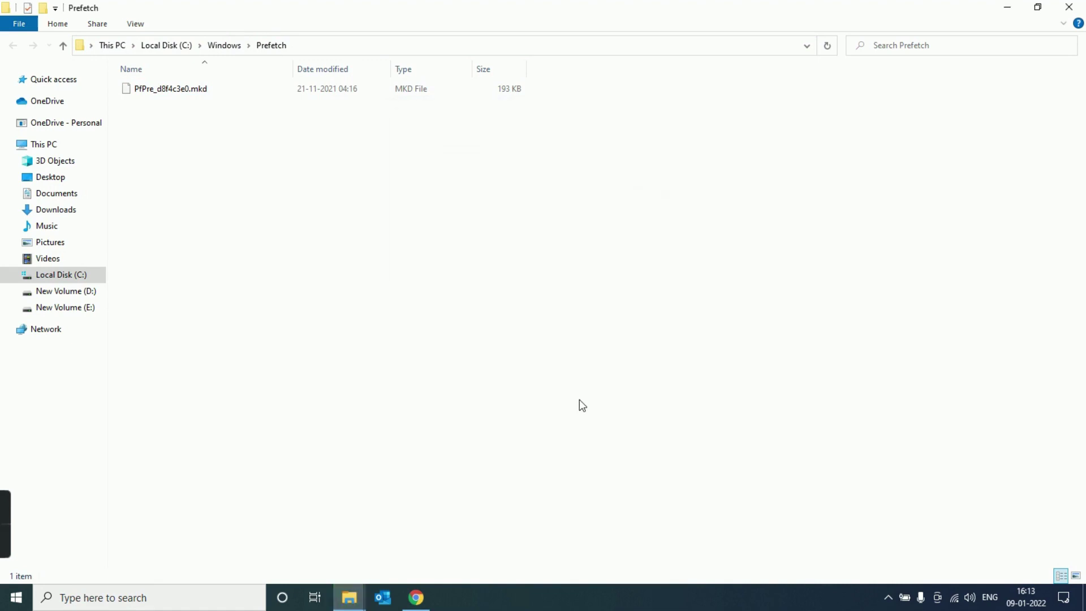
{"action": "left_click", "coordinate": [1082, 8]}
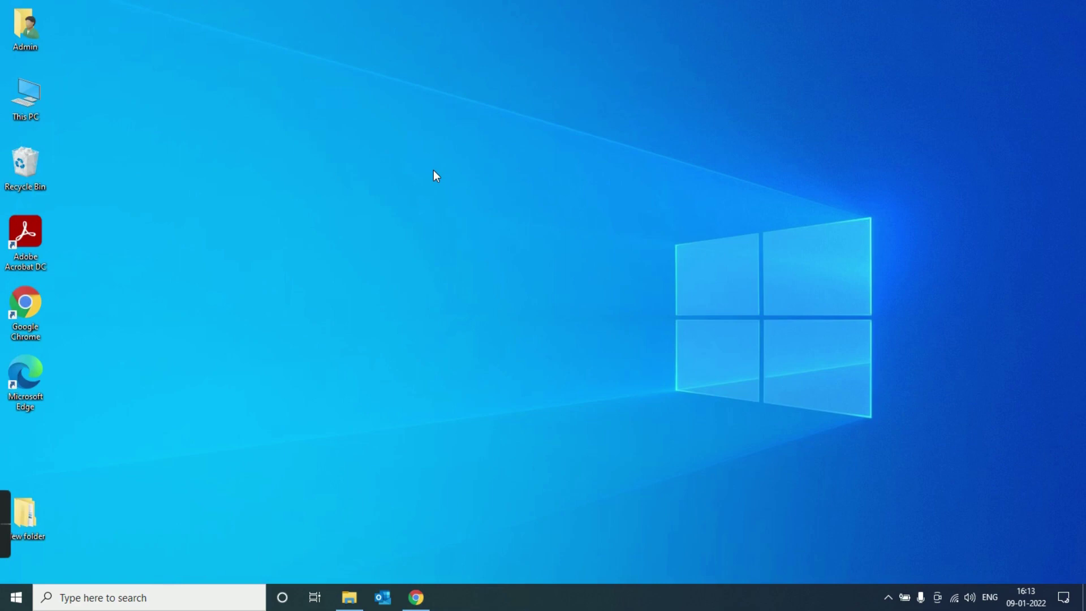
Step: Open the properties of Local Disk (C:), minimize This PC, and start Disk Cleanup for the drive including system files
{"action": "double_click", "coordinate": [35, 99]}
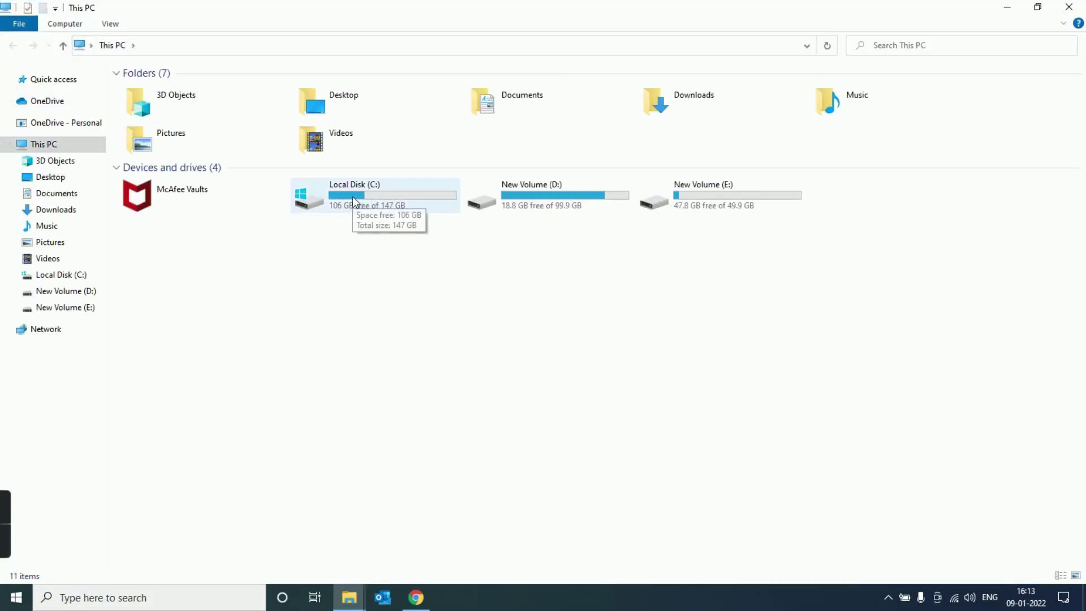
{"action": "right_click", "coordinate": [352, 196]}
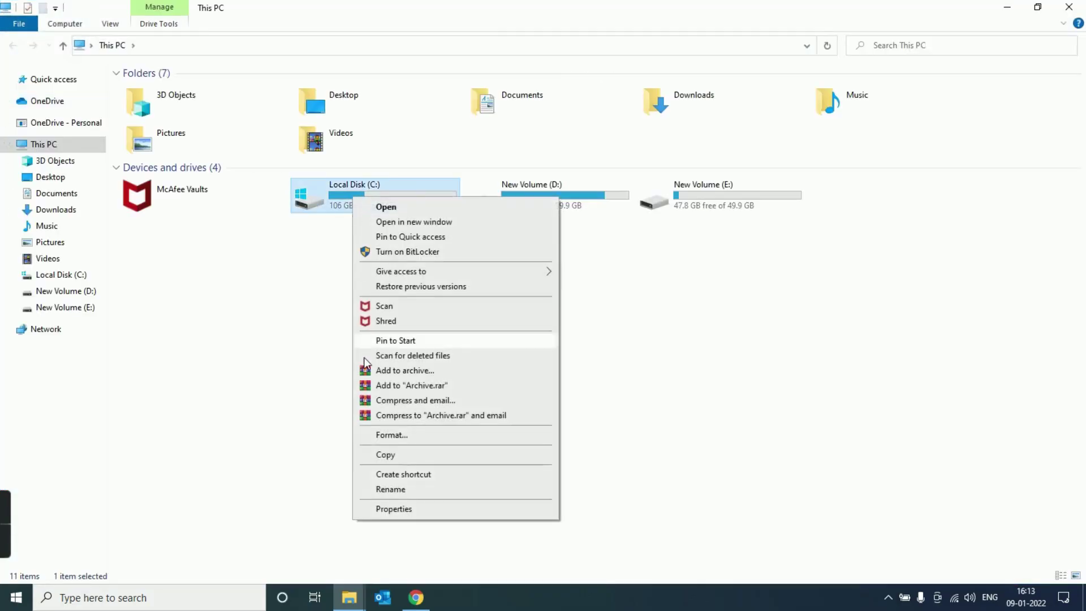
{"action": "left_click", "coordinate": [397, 510]}
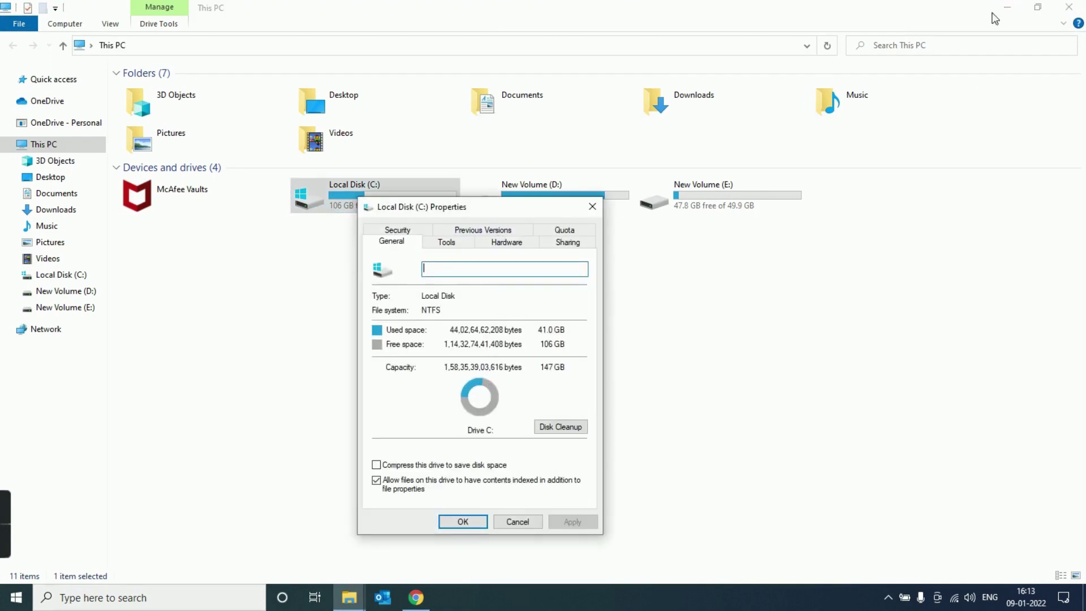
{"action": "left_click", "coordinate": [1014, 2]}
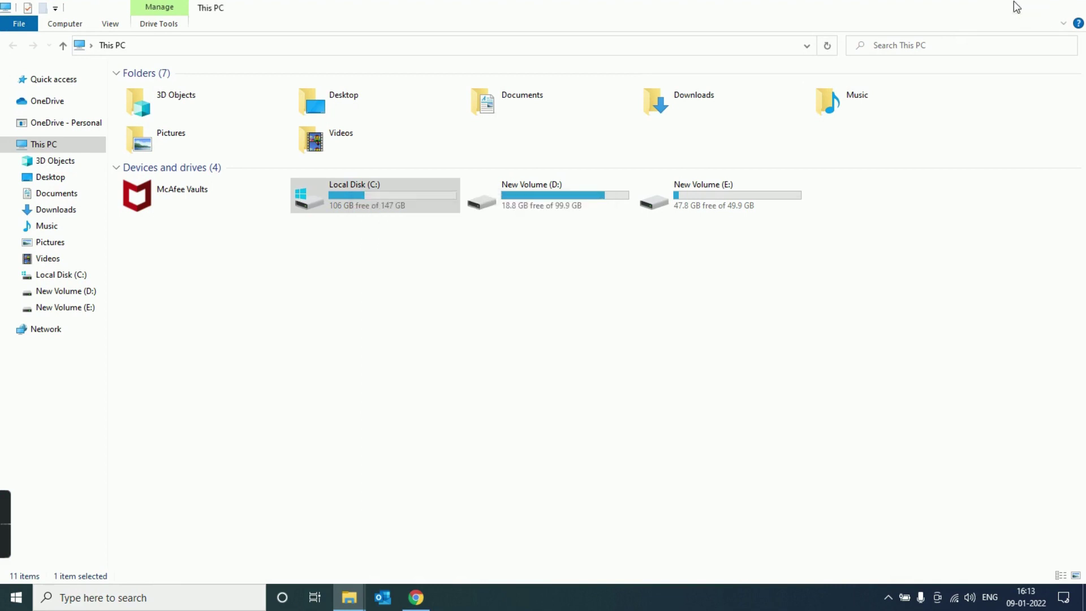
{"action": "left_click_drag", "start_coordinate": [507, 212], "coordinate": [568, 104]}
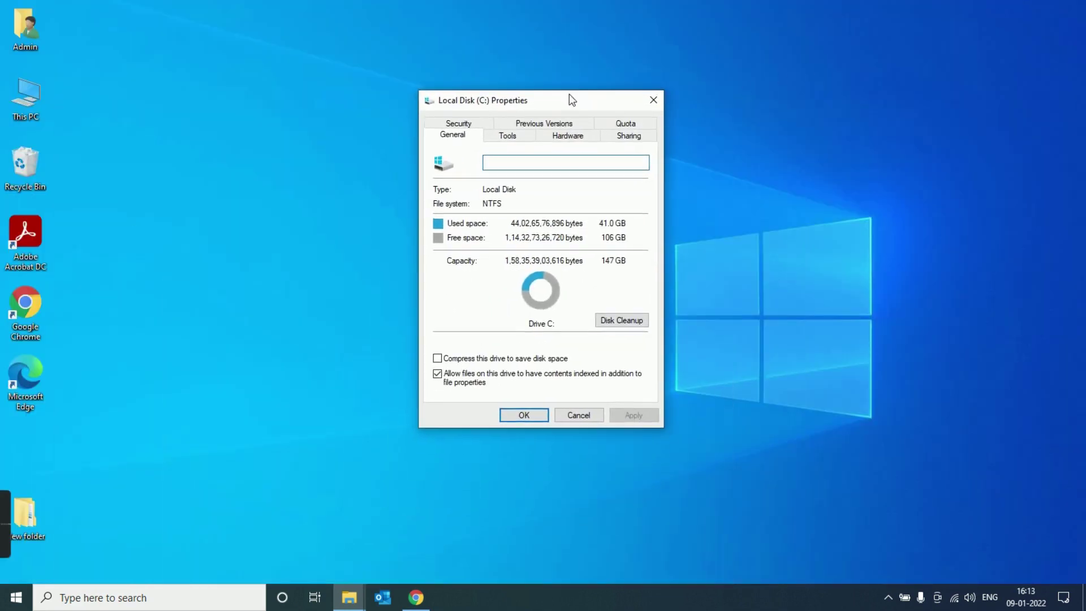
{"action": "left_click", "coordinate": [625, 320]}
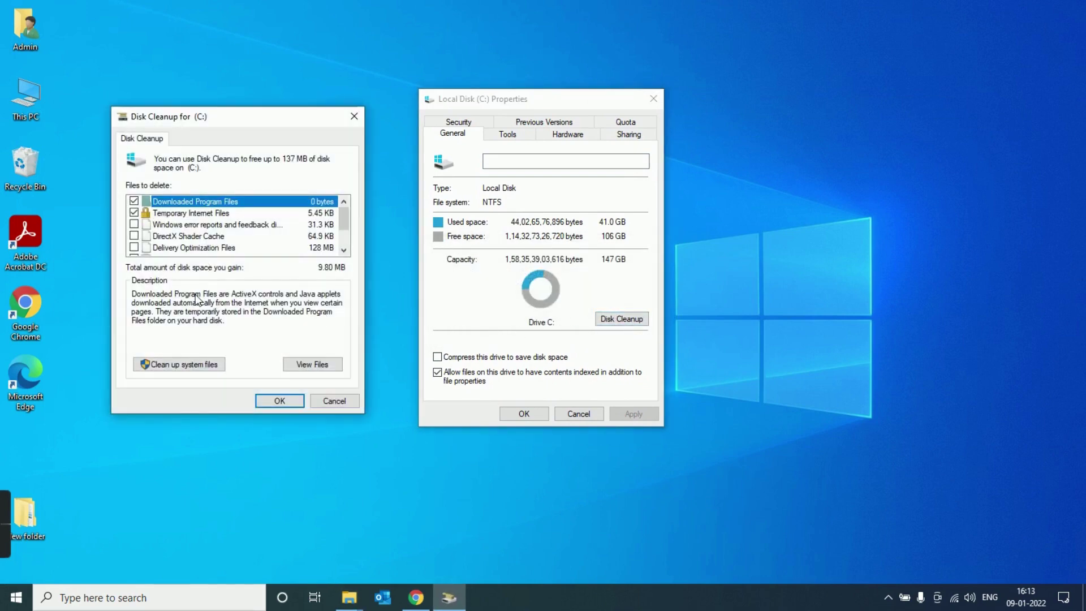
{"action": "left_click", "coordinate": [178, 364]}
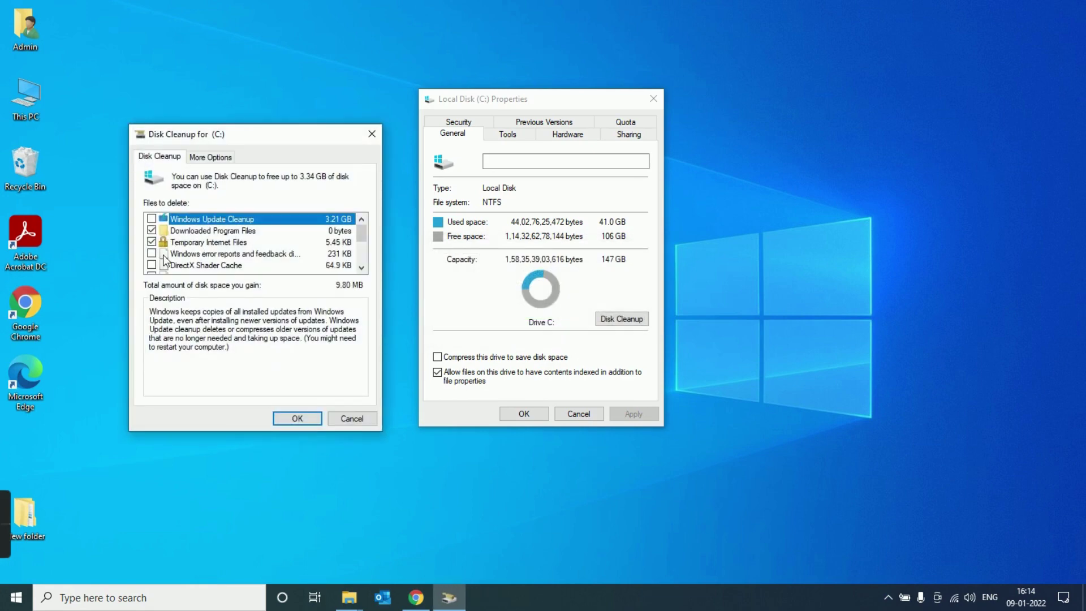
Step: Review the file categories offered for deletion in Disk Cleanup and which of them are selected
{"action": "scroll", "coordinate": [164, 261], "scroll_direction": "down", "scroll_amount": 2}
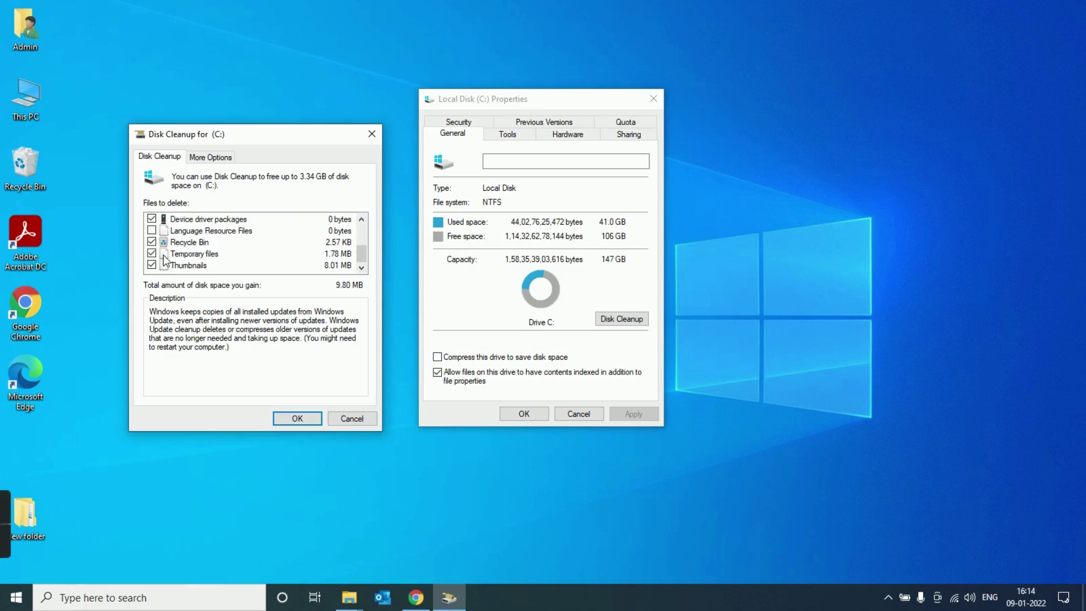
{"action": "scroll", "coordinate": [163, 255], "scroll_direction": "up", "scroll_amount": 2}
{"action": "scroll", "coordinate": [175, 263], "scroll_direction": "down", "scroll_amount": 1}
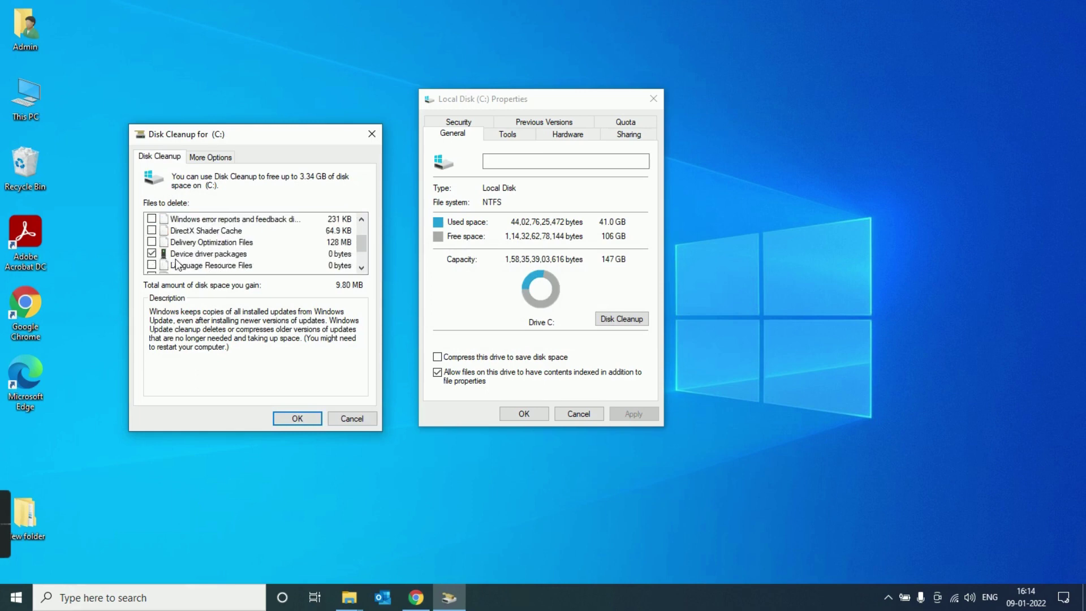
{"action": "scroll", "coordinate": [155, 254], "scroll_direction": "down", "scroll_amount": 1}
{"action": "scroll", "coordinate": [155, 249], "scroll_direction": "up", "scroll_amount": 2}
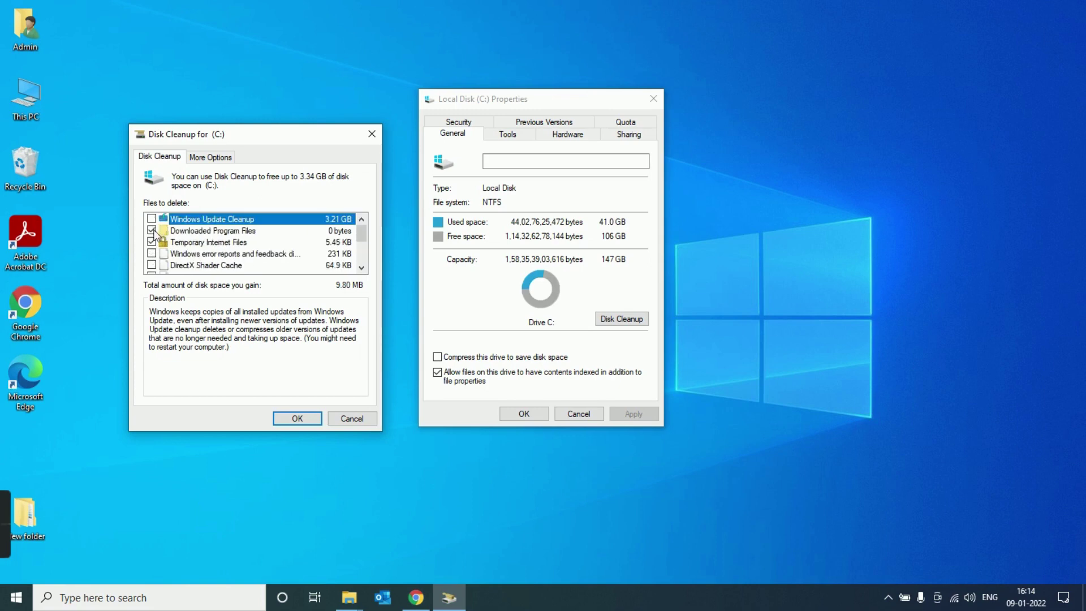
{"action": "scroll", "coordinate": [179, 247], "scroll_direction": "down", "scroll_amount": 2}
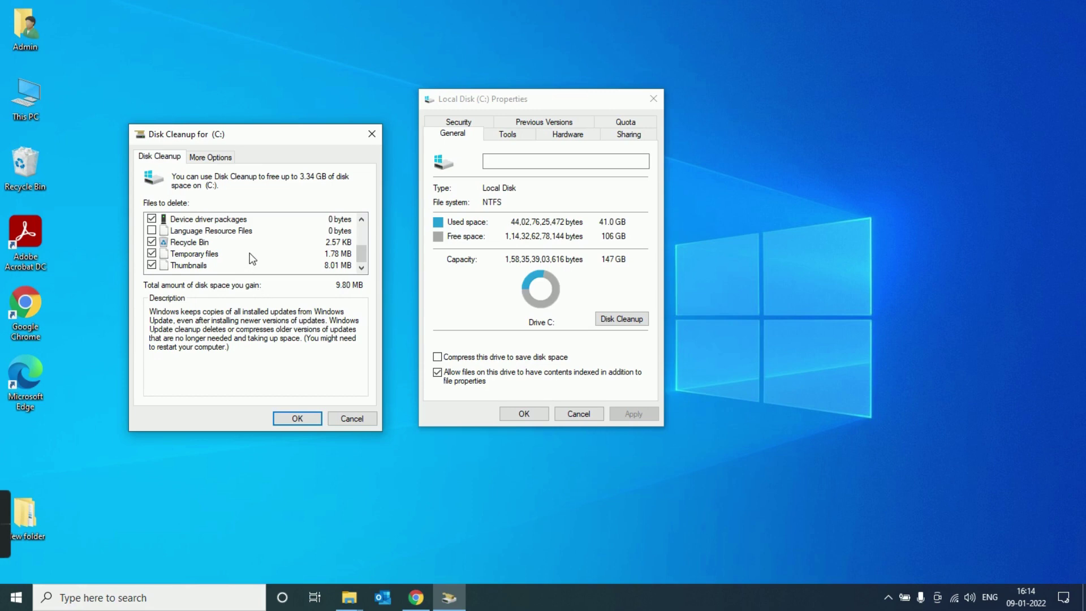
{"action": "scroll", "coordinate": [252, 259], "scroll_direction": "up", "scroll_amount": 3}
{"action": "scroll", "coordinate": [252, 259], "scroll_direction": "down", "scroll_amount": 5}
Step: Run Disk Cleanup on drive C: with the default file categories, permanently deleting the files, and close the drive's properties
{"action": "left_click", "coordinate": [302, 420]}
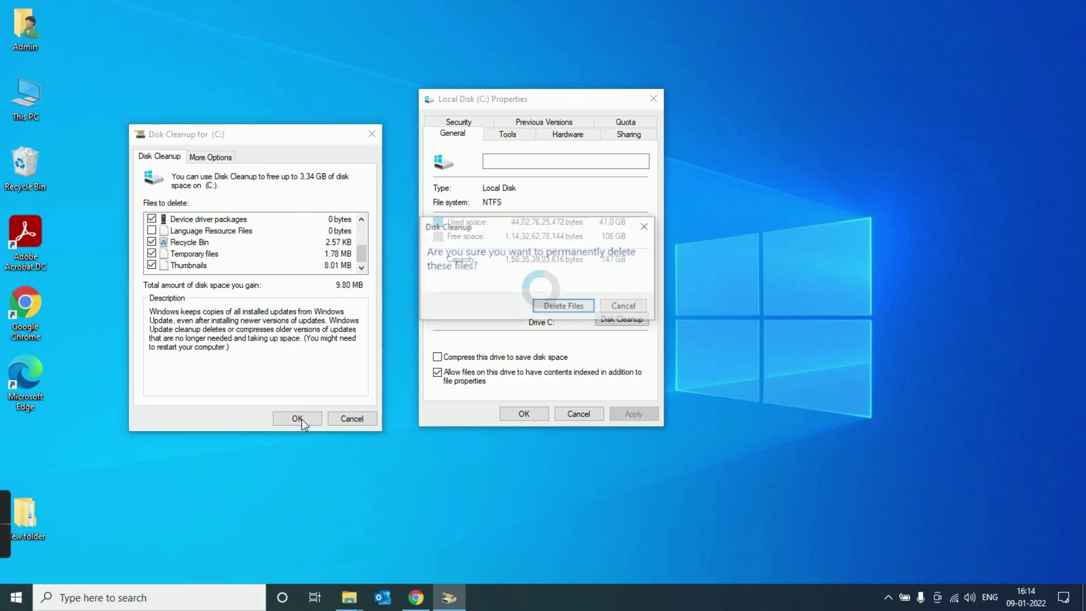
{"action": "left_click", "coordinate": [566, 307]}
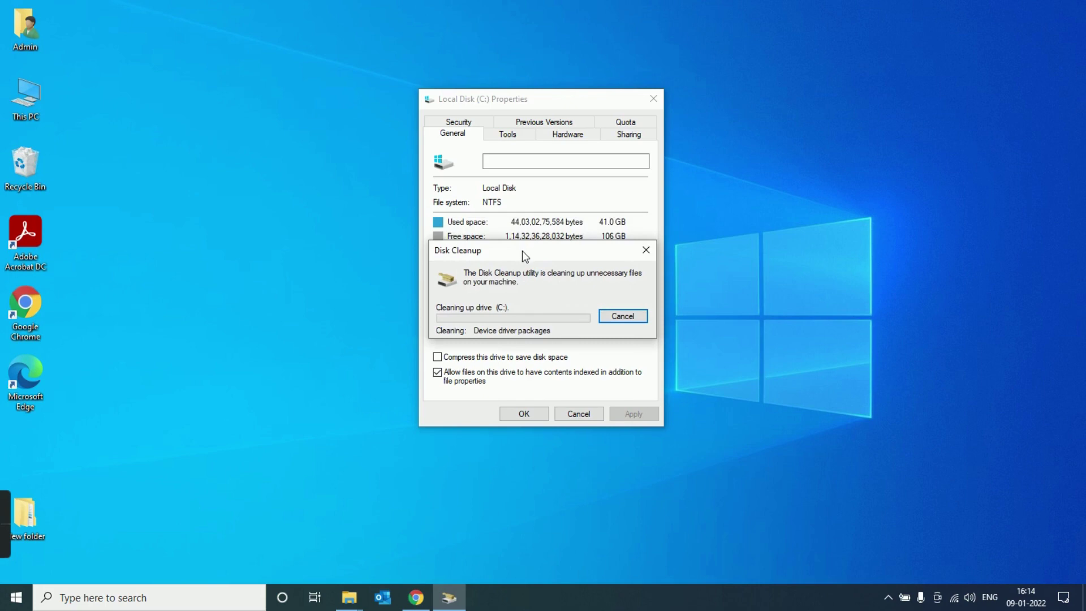
{"action": "left_click_drag", "start_coordinate": [522, 252], "coordinate": [271, 227]}
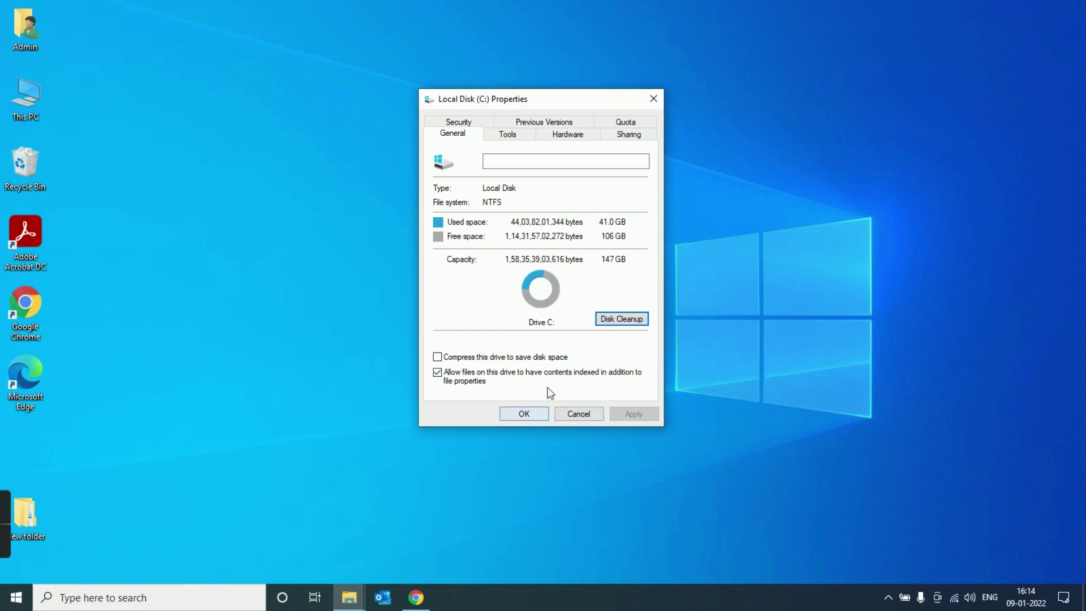
{"action": "left_click", "coordinate": [528, 415]}
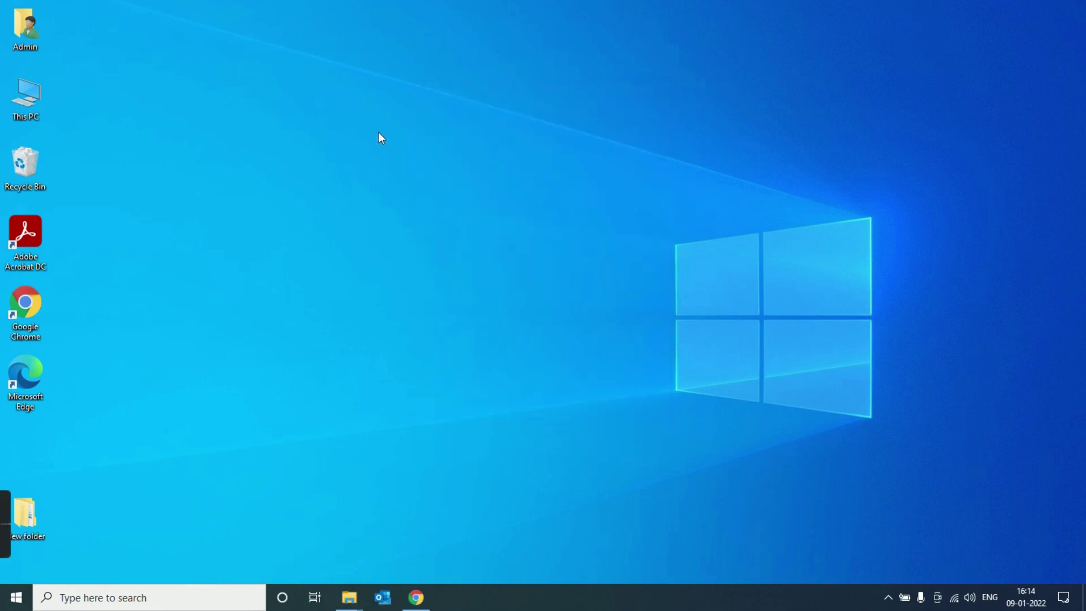